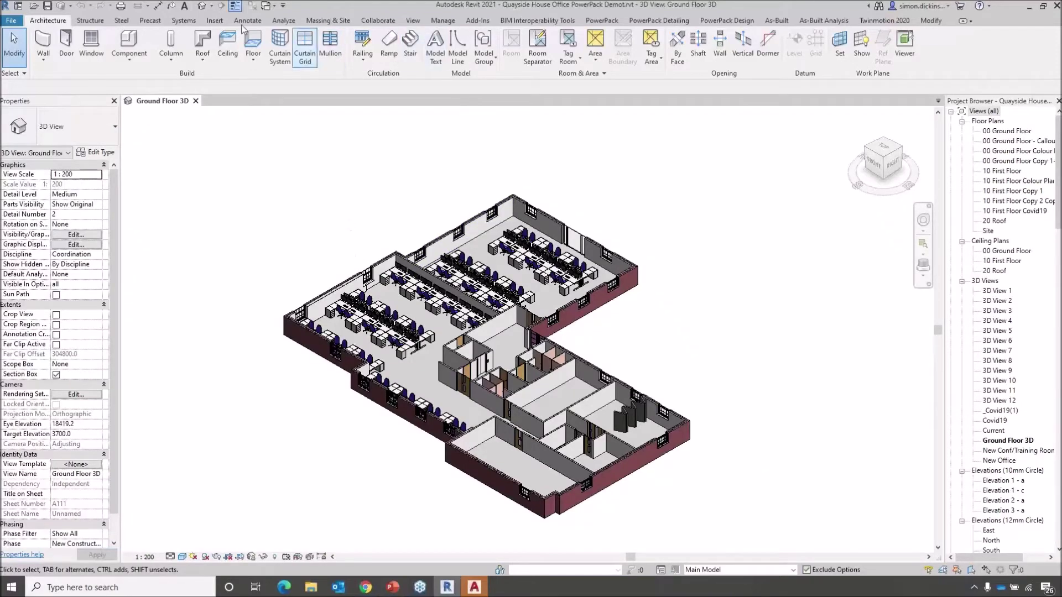
Show only the Modelling & Tools set of PowerPack commands.
{"action": "left_click", "coordinate": [602, 20]}
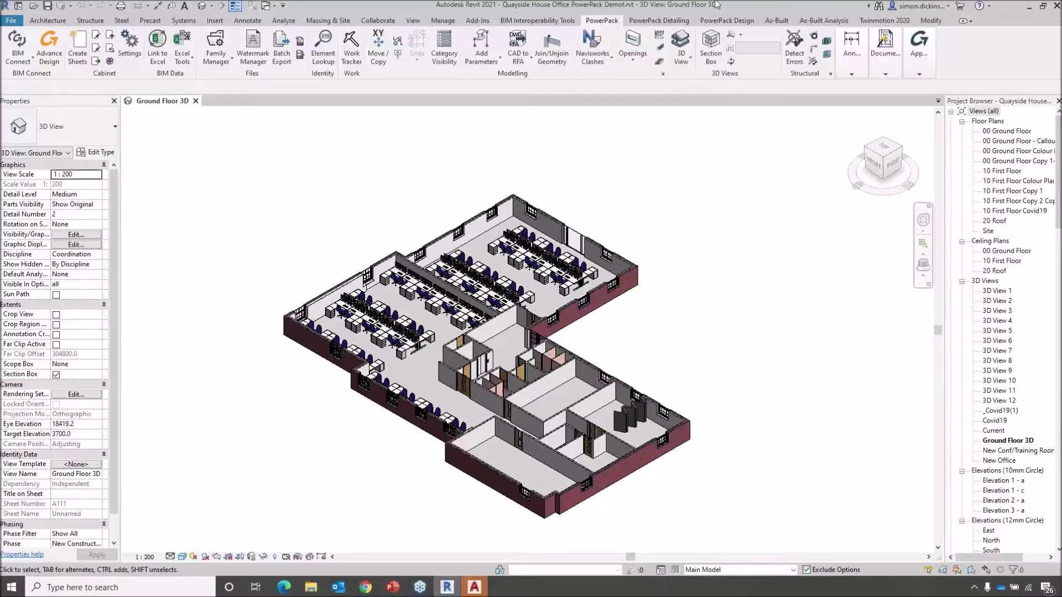
{"action": "left_click", "coordinate": [528, 58]}
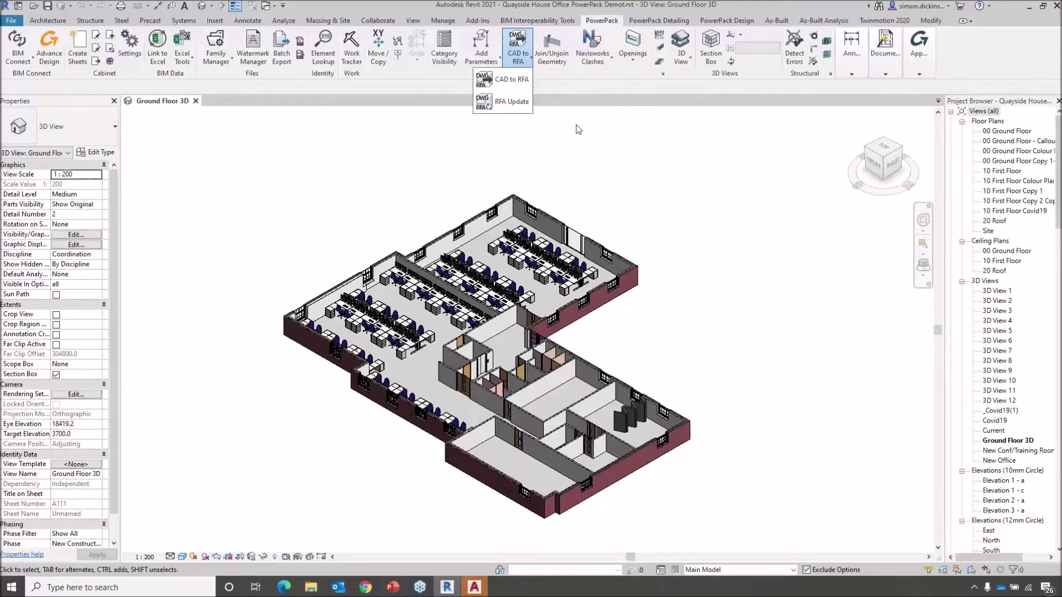
{"action": "left_click", "coordinate": [917, 75]}
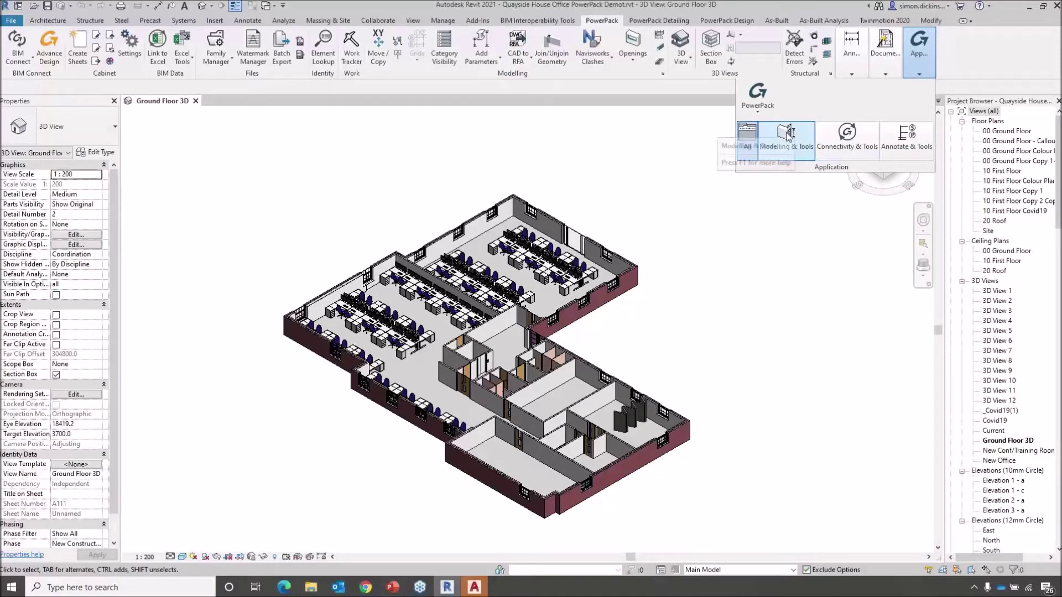
{"action": "left_click", "coordinate": [786, 148]}
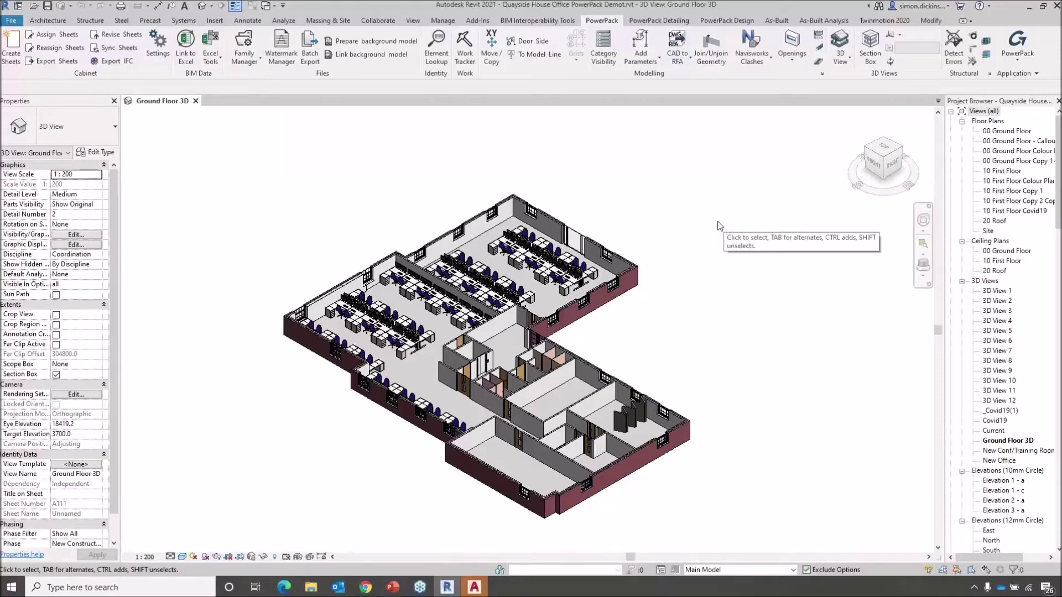
Assign the keyboard shortcut CR to the PowerPack CAD to RFA command in Revit's options.
{"action": "left_click", "coordinate": [12, 20]}
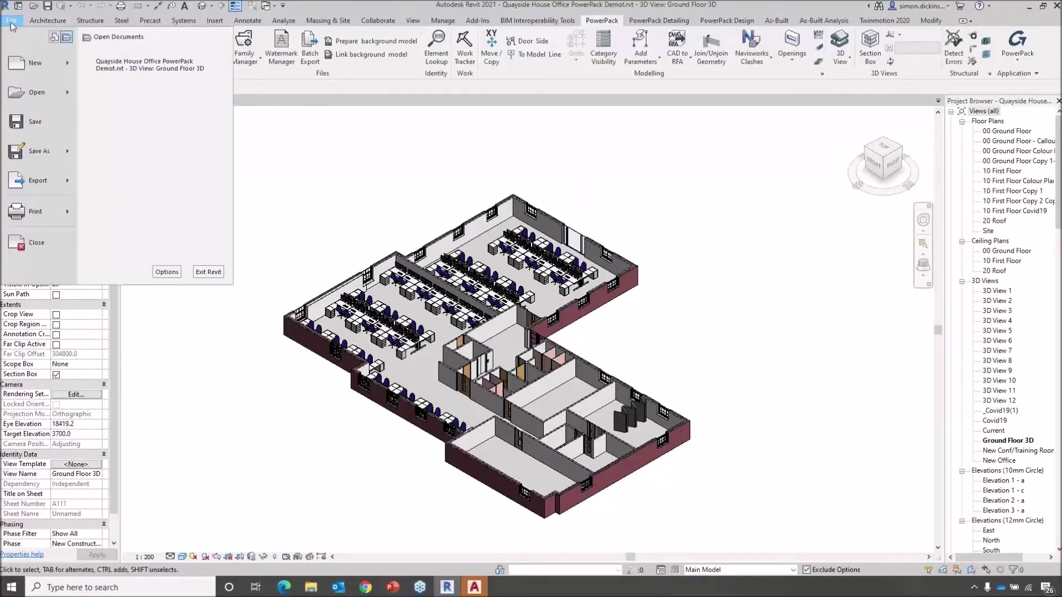
{"action": "left_click", "coordinate": [166, 272]}
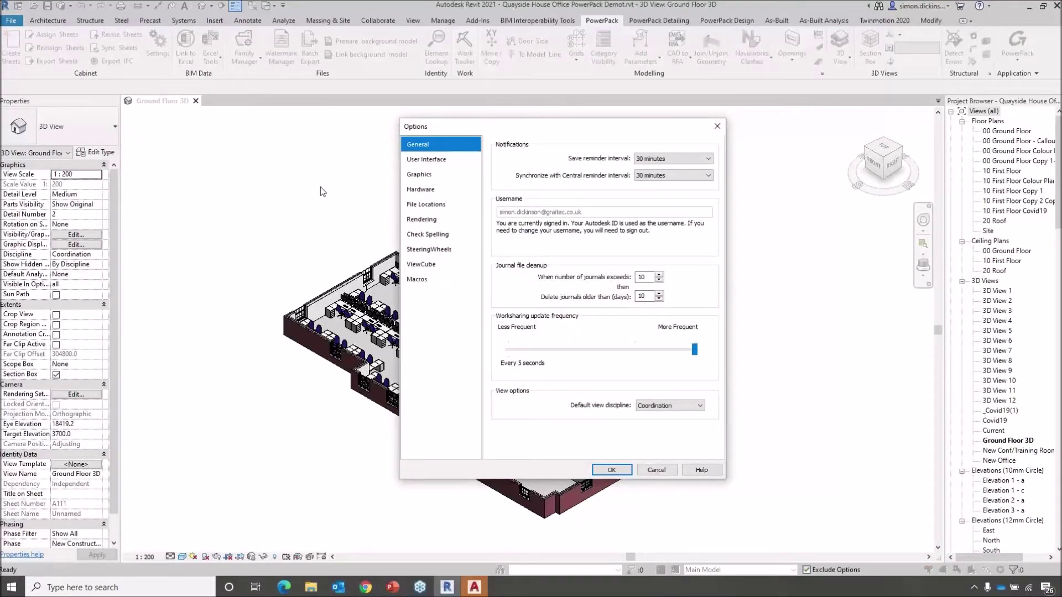
{"action": "left_click", "coordinate": [426, 161]}
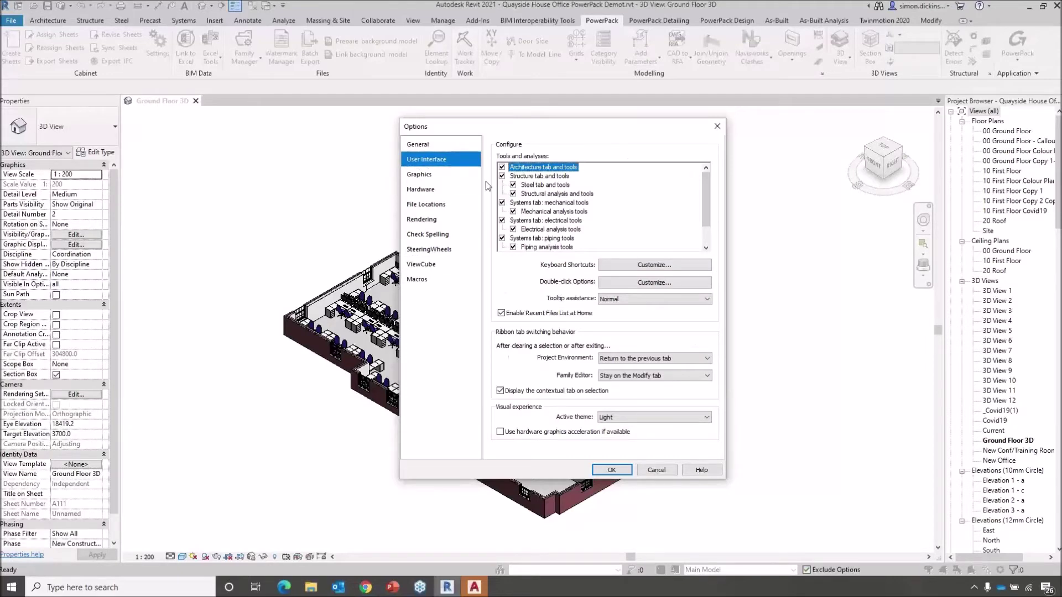
{"action": "left_click", "coordinate": [645, 269]}
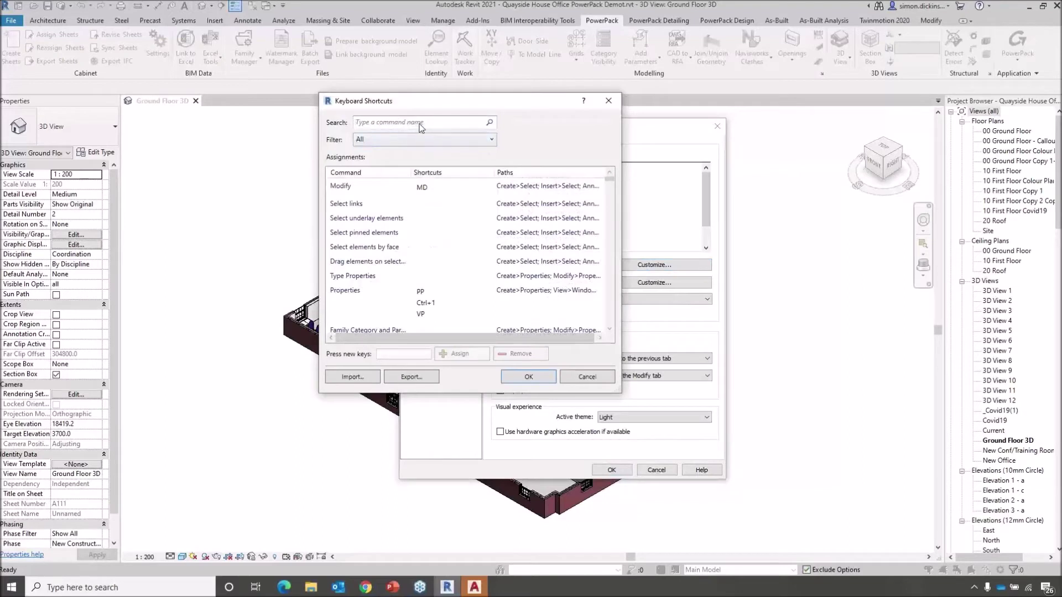
{"action": "type", "text": "CAD"}
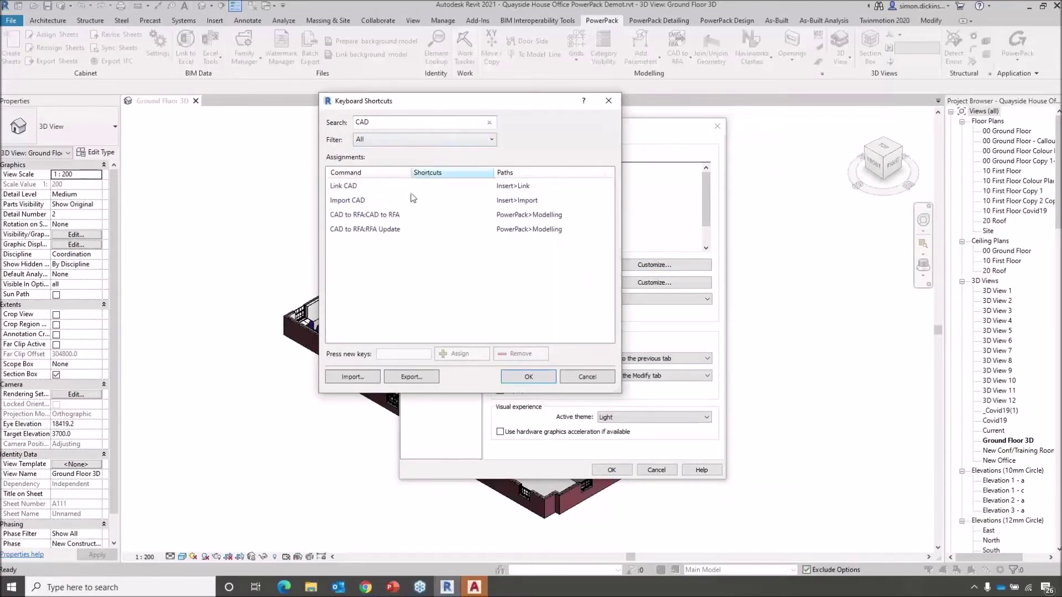
{"action": "left_click", "coordinate": [359, 220]}
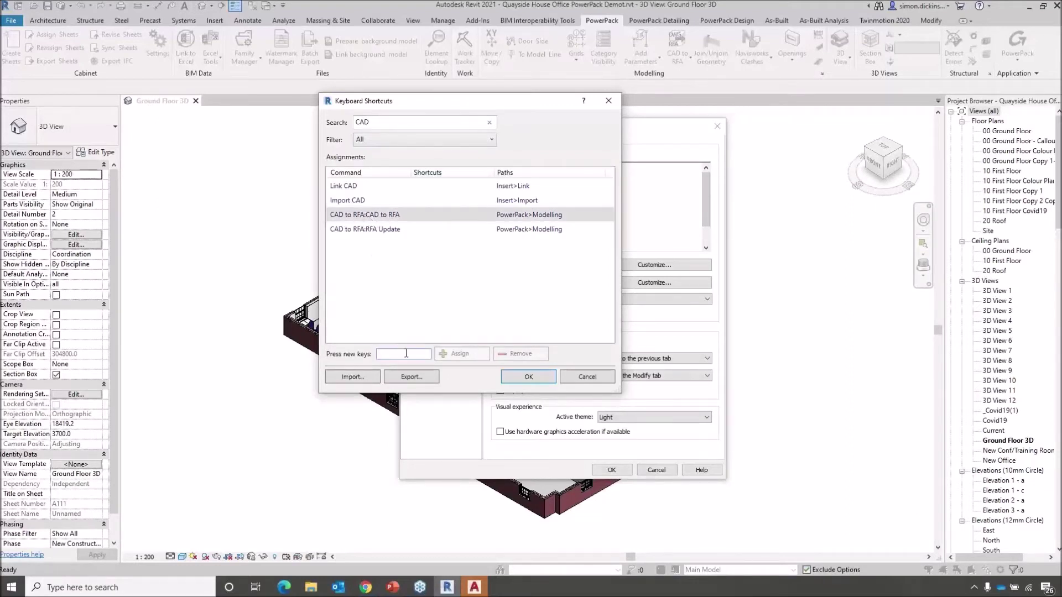
{"action": "type", "text": "CR"}
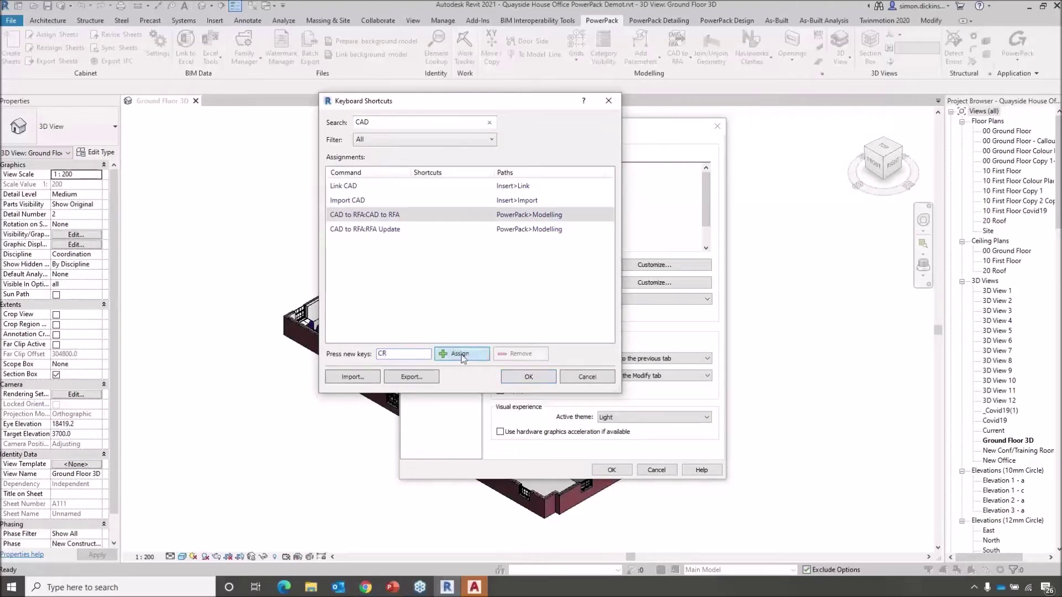
{"action": "left_click", "coordinate": [461, 356]}
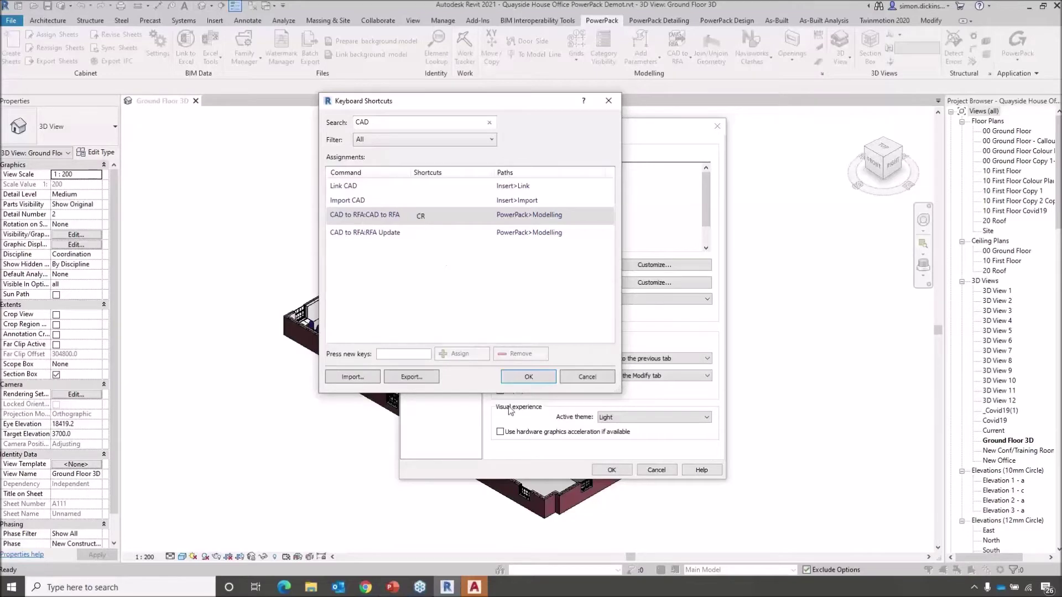
{"action": "left_click", "coordinate": [529, 377]}
{"action": "left_click", "coordinate": [608, 469]}
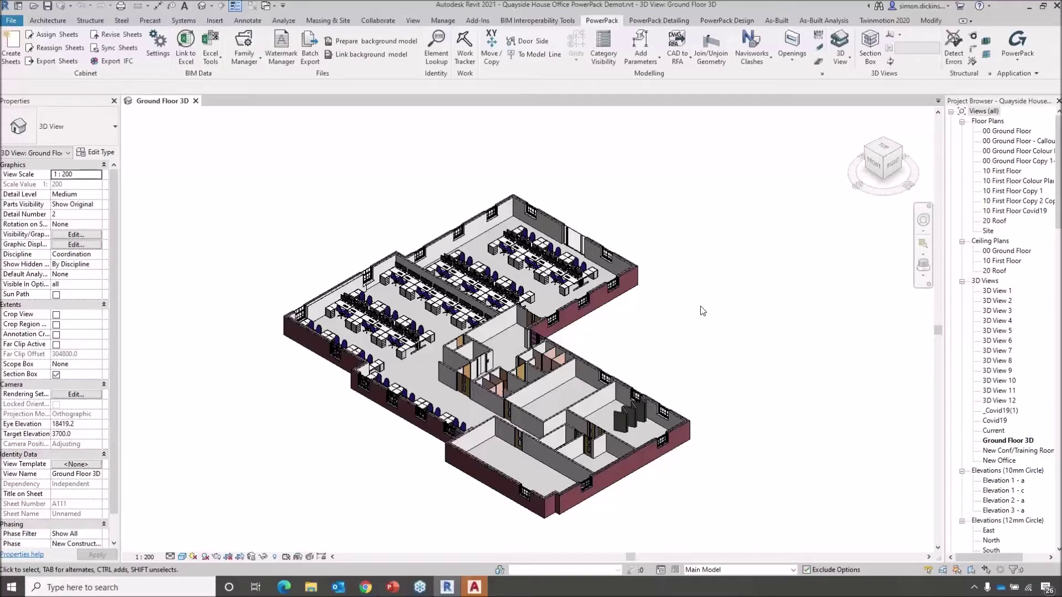
{"action": "left_click", "coordinate": [682, 61]}
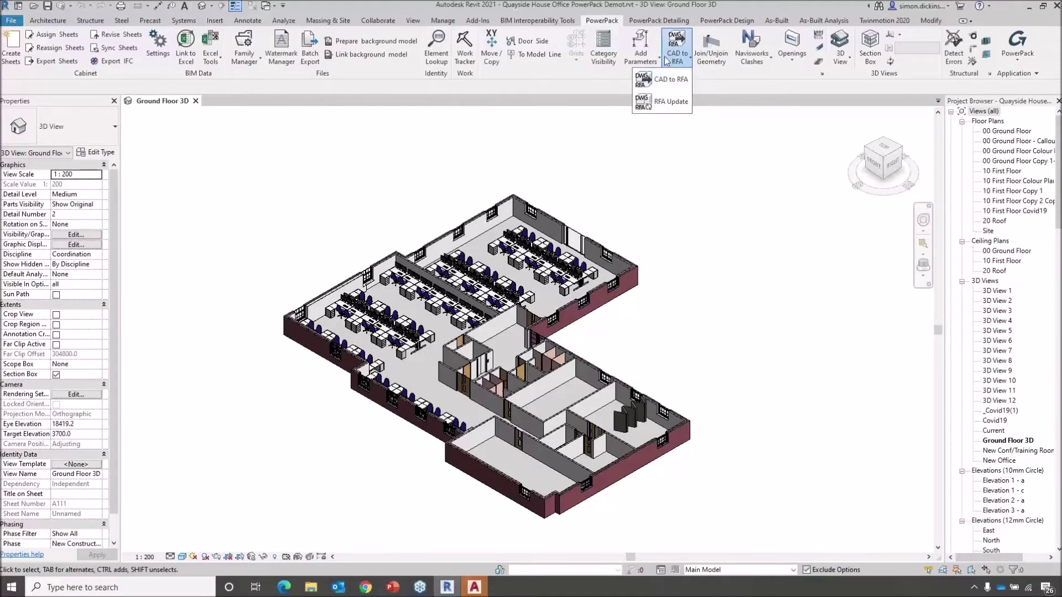
{"action": "left_click", "coordinate": [663, 187]}
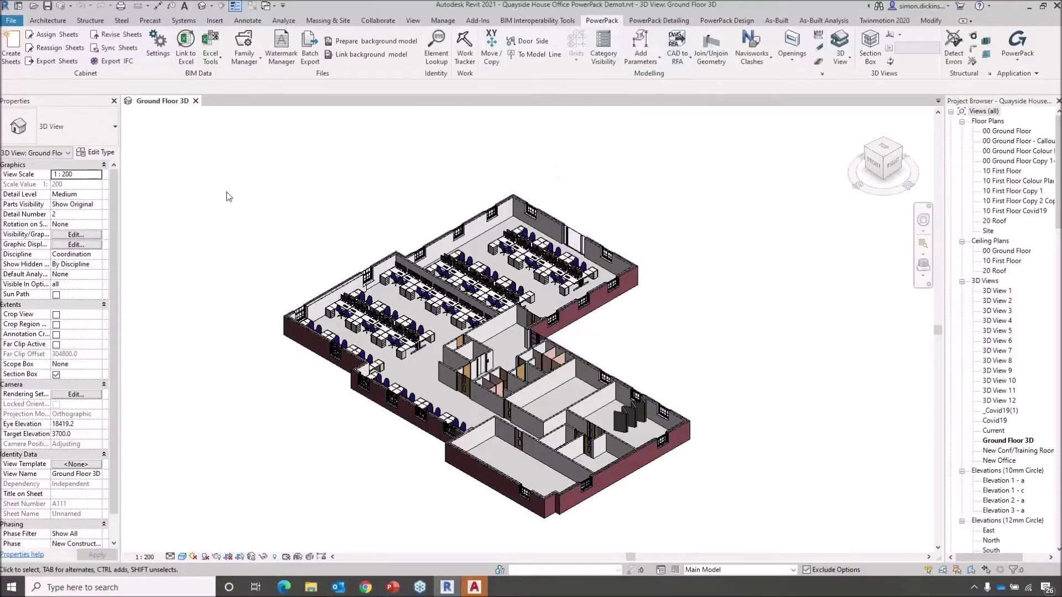
Link the CAD file SZT-20-122MA1-3D.dwg from the Powerpack folder on drive C into the Ground Floor 3D view.
{"action": "left_click", "coordinate": [216, 20]}
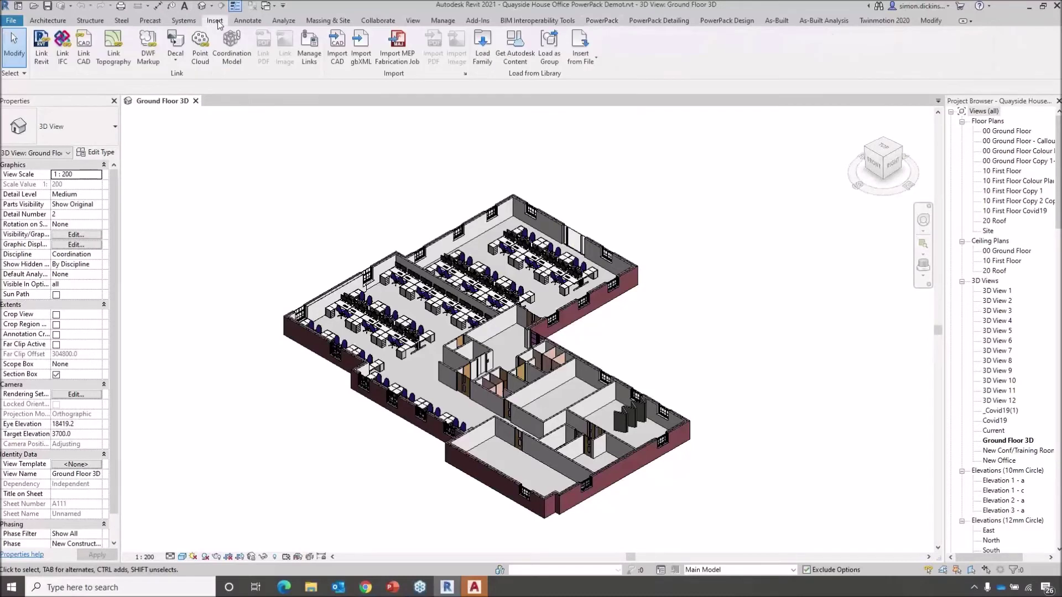
{"action": "left_click", "coordinate": [83, 47]}
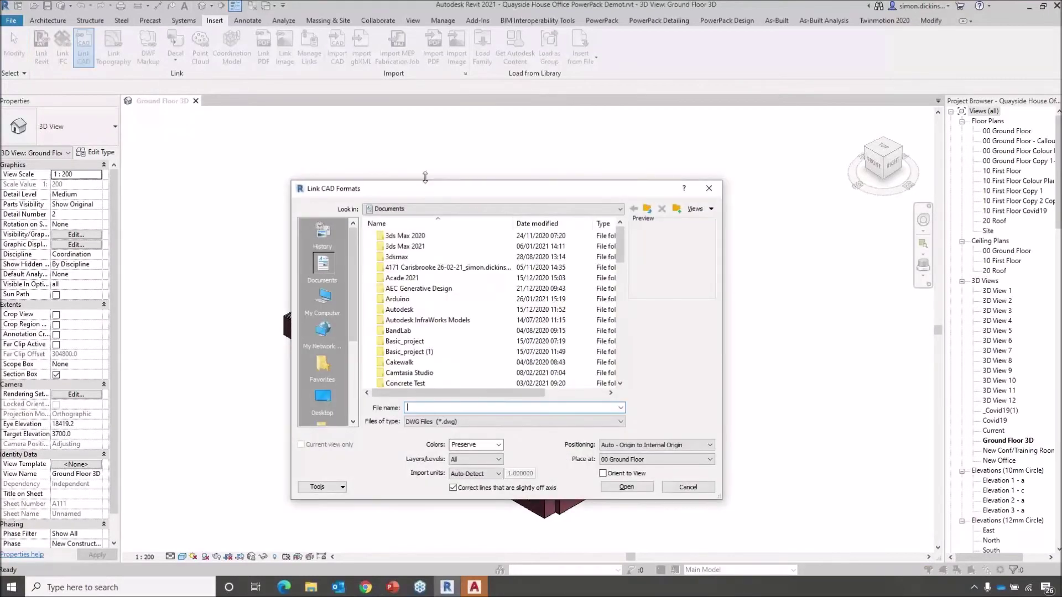
{"action": "left_click", "coordinate": [305, 209]}
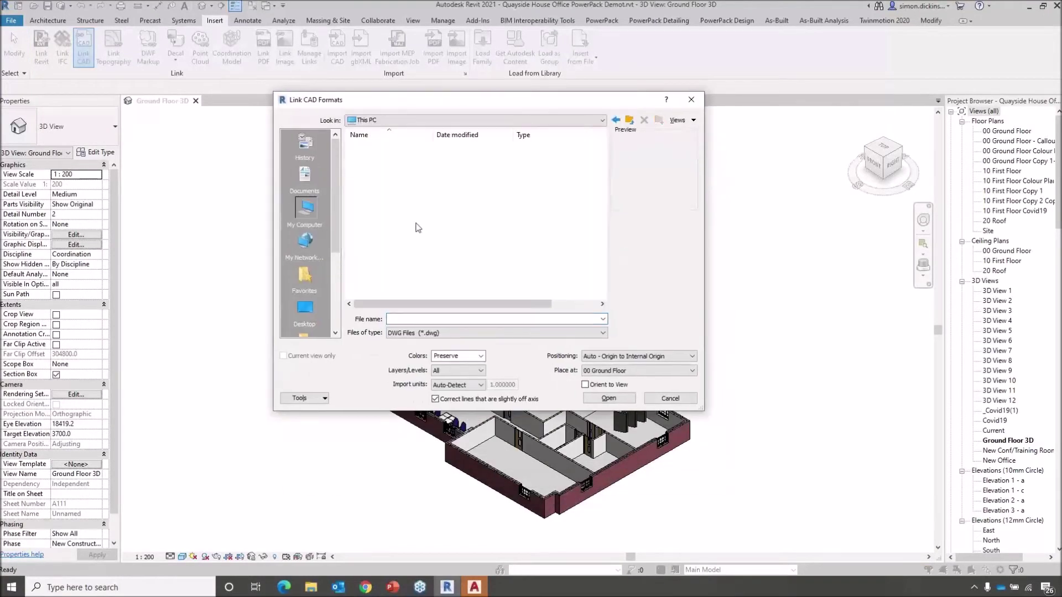
{"action": "double_click", "coordinate": [383, 249]}
{"action": "scroll", "coordinate": [411, 195], "scroll_direction": "down", "scroll_amount": 3}
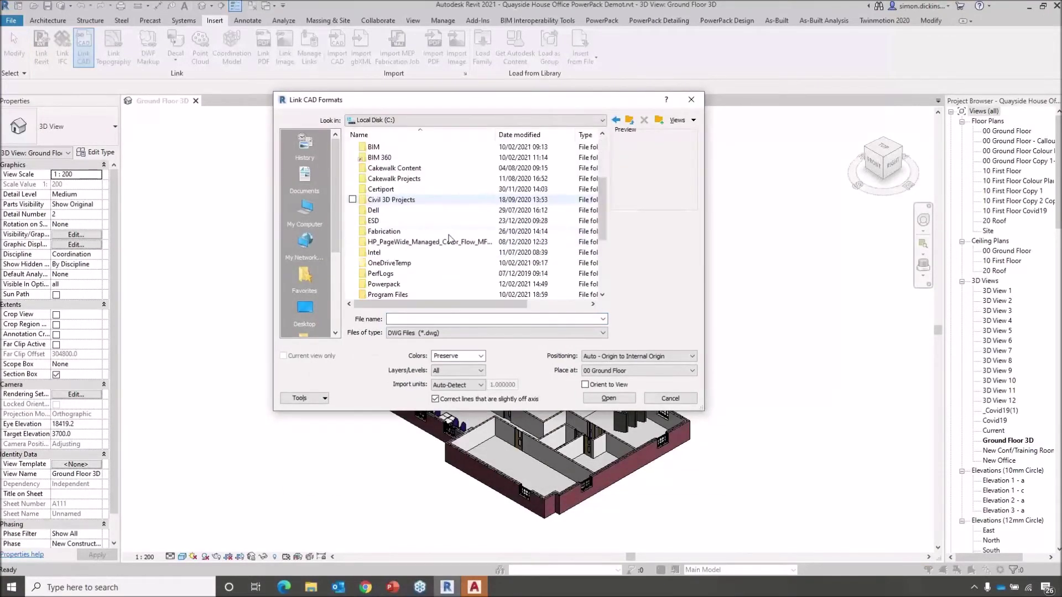
{"action": "double_click", "coordinate": [382, 221]}
{"action": "scroll", "coordinate": [391, 224], "scroll_direction": "down", "scroll_amount": 2}
{"action": "scroll", "coordinate": [390, 224], "scroll_direction": "down", "scroll_amount": 2}
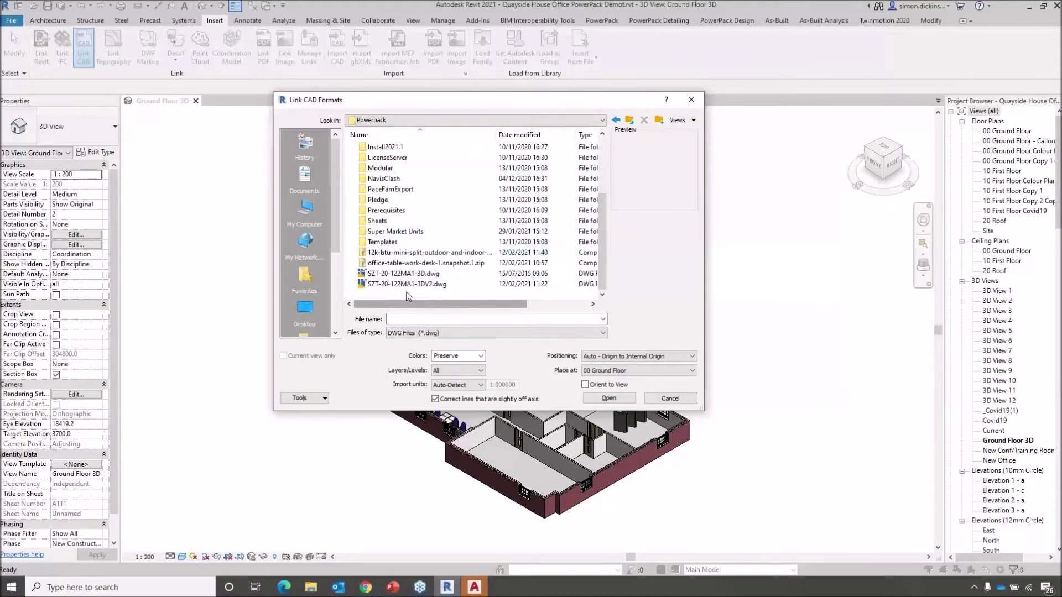
{"action": "left_click", "coordinate": [416, 275]}
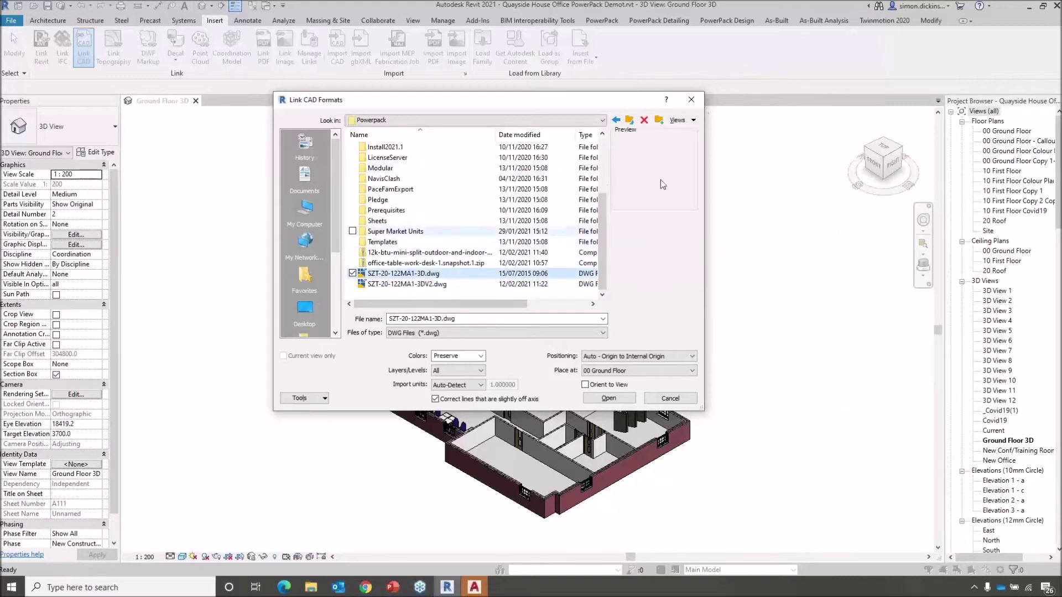
{"action": "left_click", "coordinate": [606, 400]}
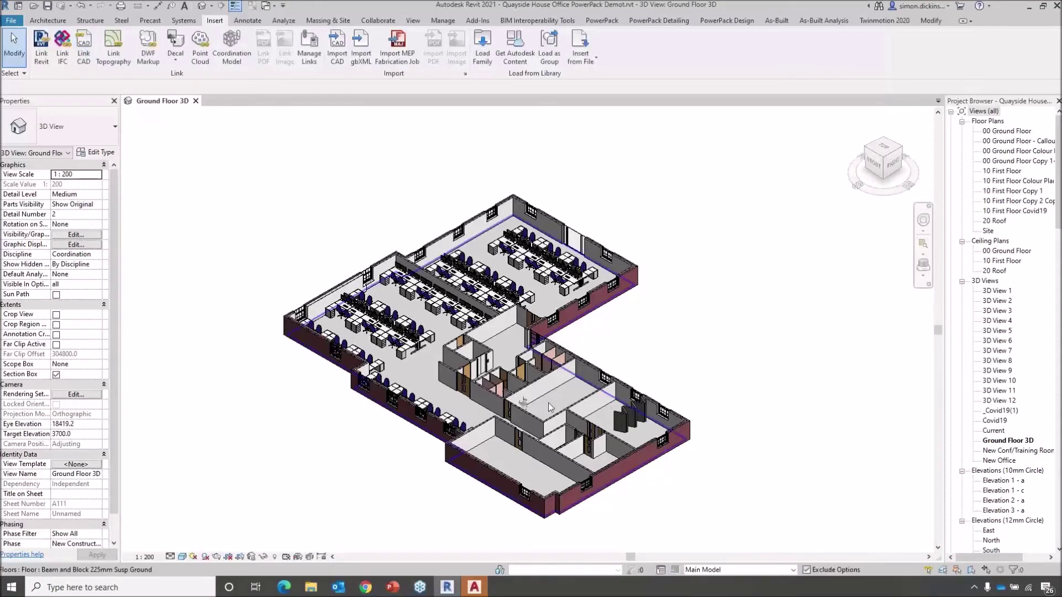
Move the linked chair drawing into the open office area, onto the free floor beside the desks, and clear the selection.
{"action": "scroll", "coordinate": [525, 412], "scroll_direction": "up", "scroll_amount": 5}
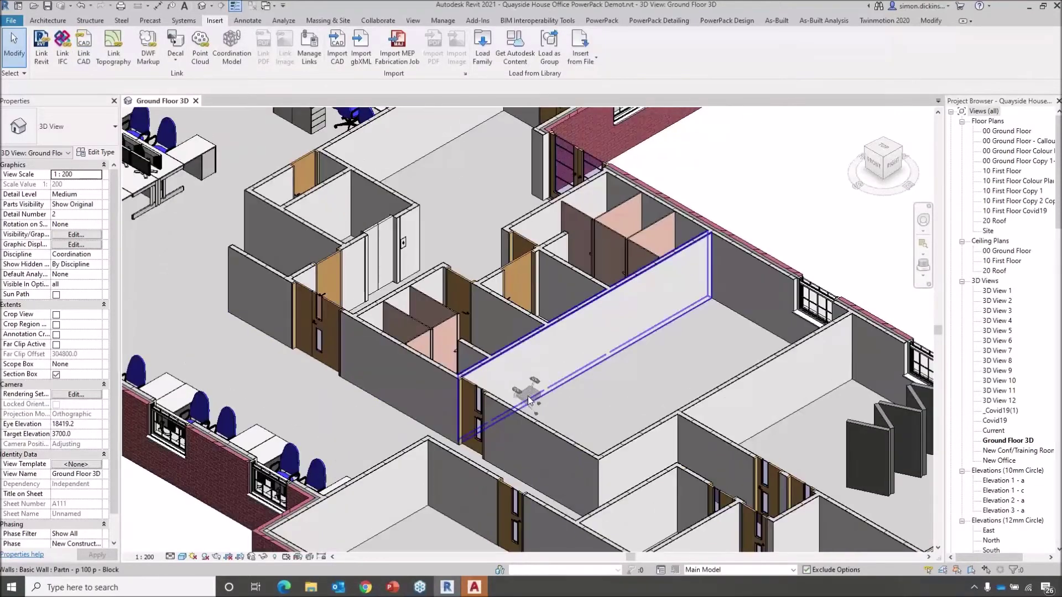
{"action": "scroll", "coordinate": [532, 407], "scroll_direction": "up", "scroll_amount": 3}
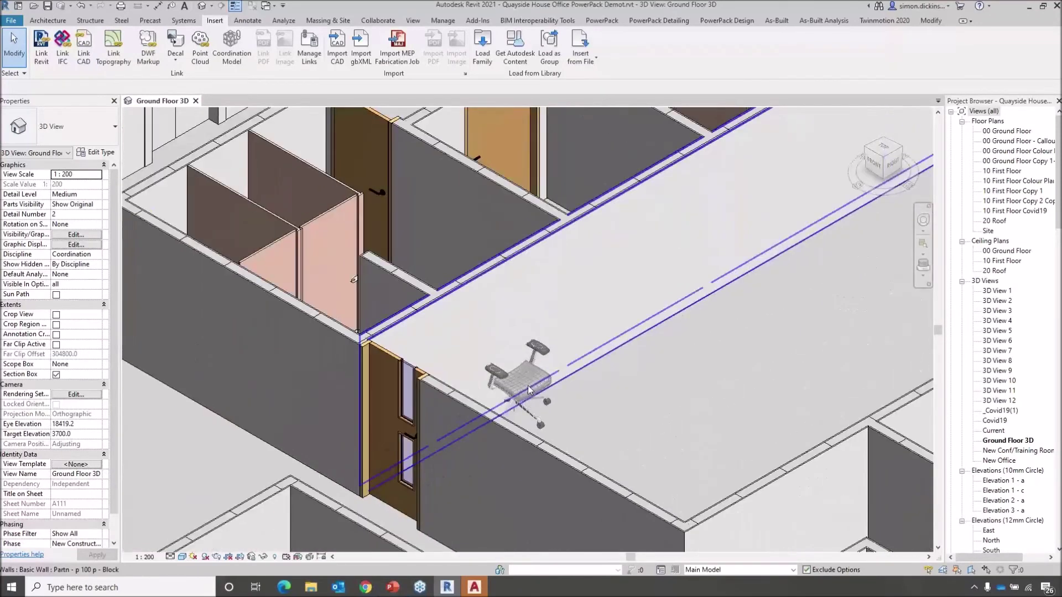
{"action": "left_click", "coordinate": [528, 389]}
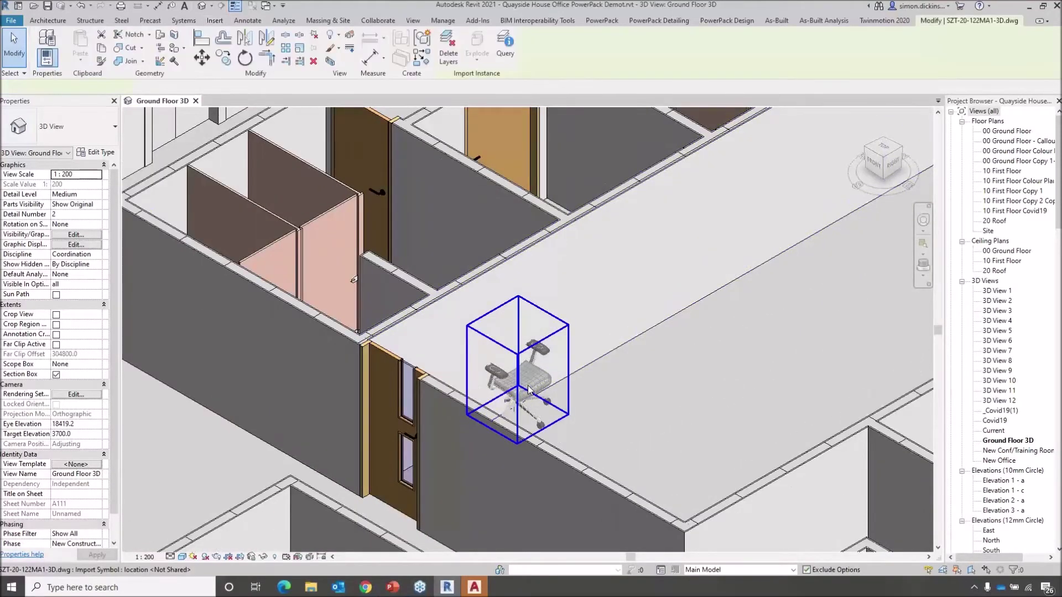
{"action": "scroll", "coordinate": [561, 385], "scroll_direction": "down", "scroll_amount": 5}
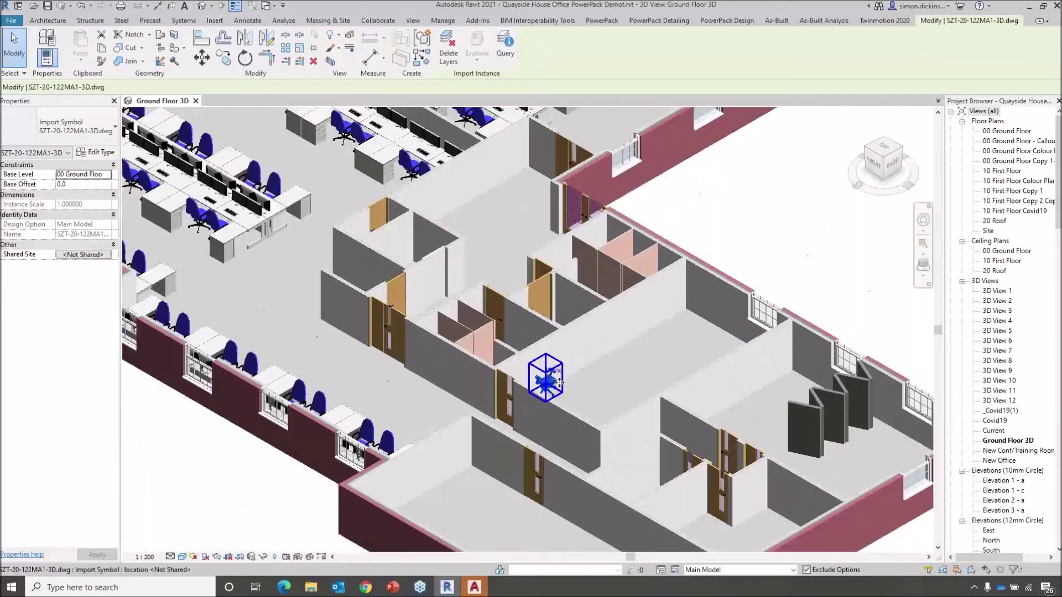
{"action": "left_click_drag", "start_coordinate": [548, 387], "coordinate": [274, 284]}
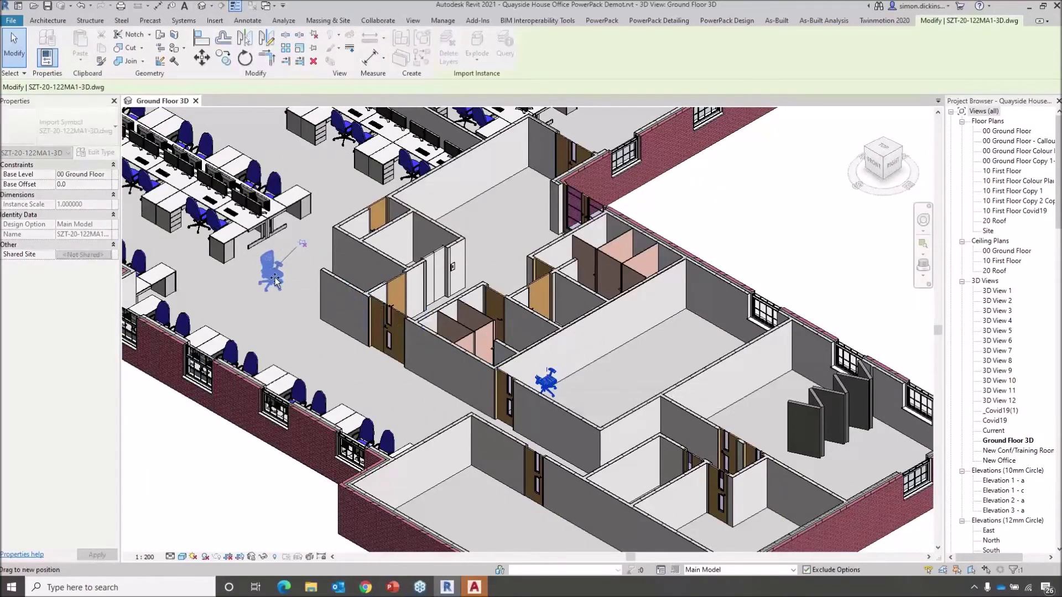
{"action": "left_click", "coordinate": [290, 308]}
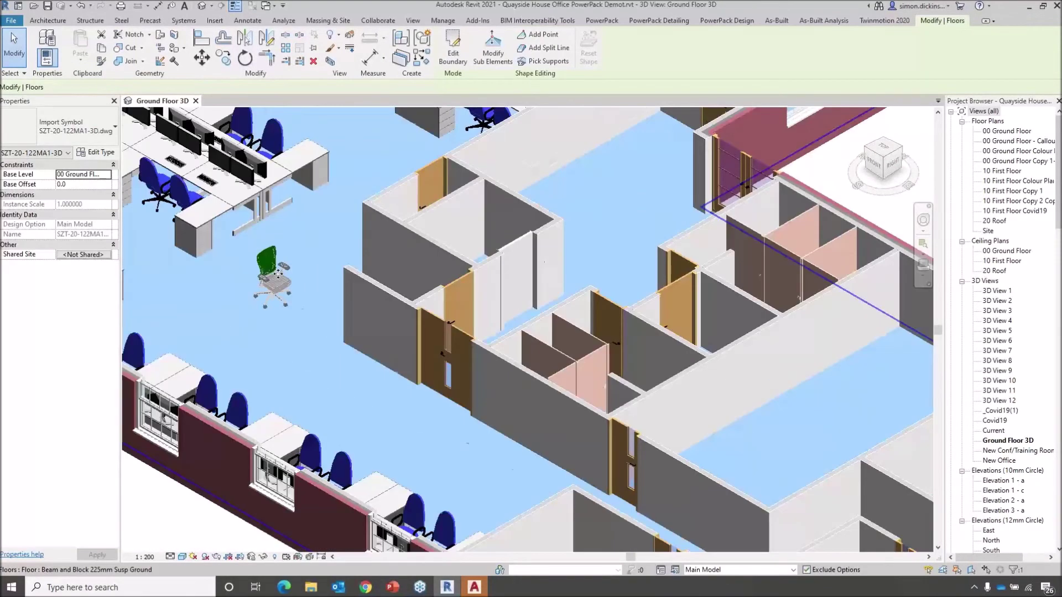
{"action": "scroll", "coordinate": [289, 306], "scroll_direction": "up", "scroll_amount": 5}
{"action": "middle_click_drag", "start_coordinate": [387, 260], "coordinate": [509, 355]}
{"action": "key", "text": "Escape"}
{"action": "scroll", "coordinate": [509, 359], "scroll_direction": "up", "scroll_amount": 5}
{"action": "scroll", "coordinate": [508, 355], "scroll_direction": "down", "scroll_amount": 5}
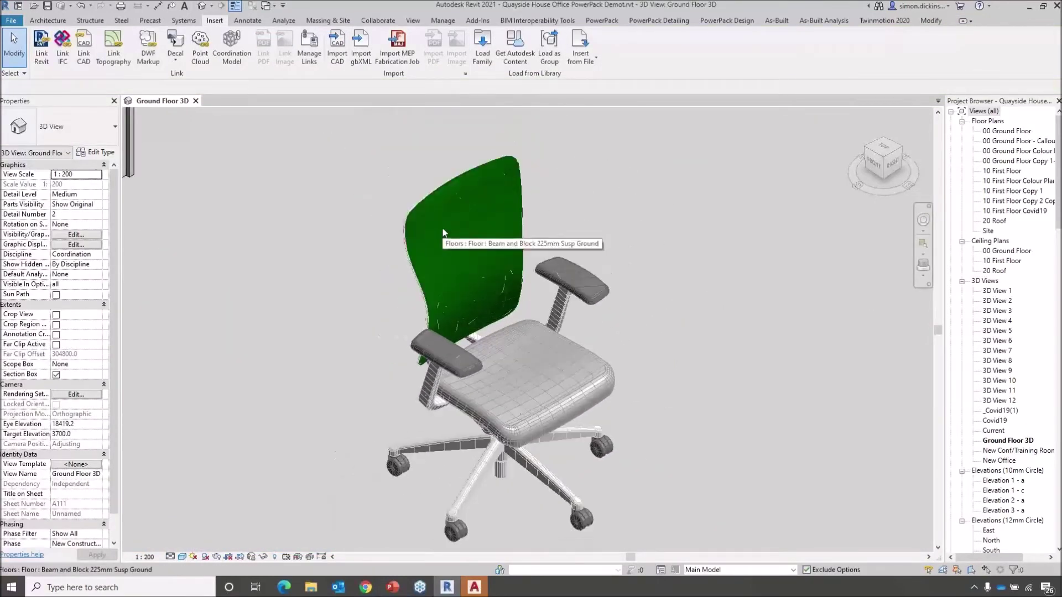
{"action": "left_click", "coordinate": [459, 188]}
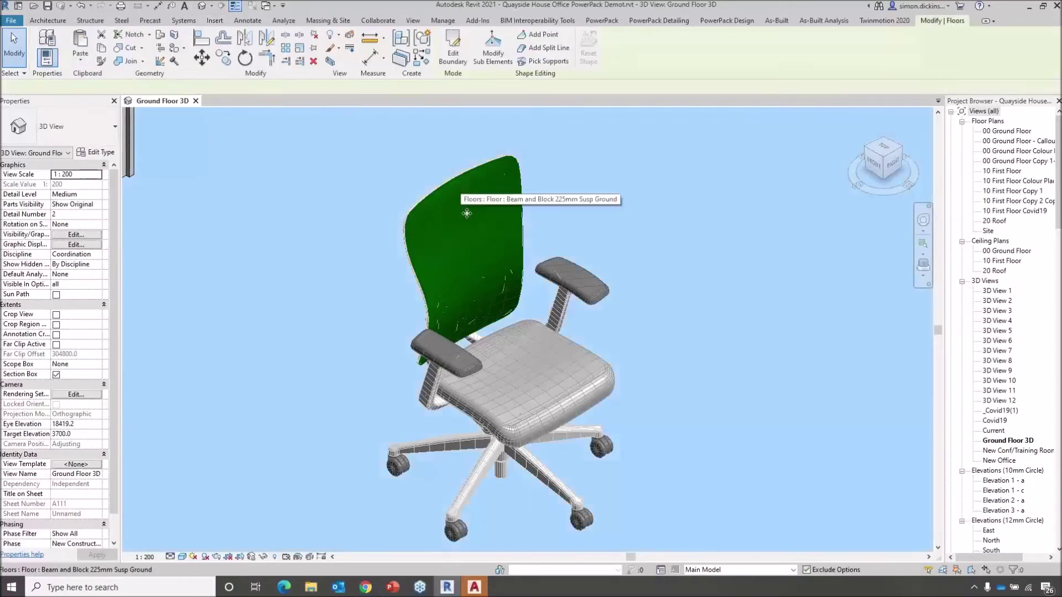
{"action": "left_click", "coordinate": [473, 371]}
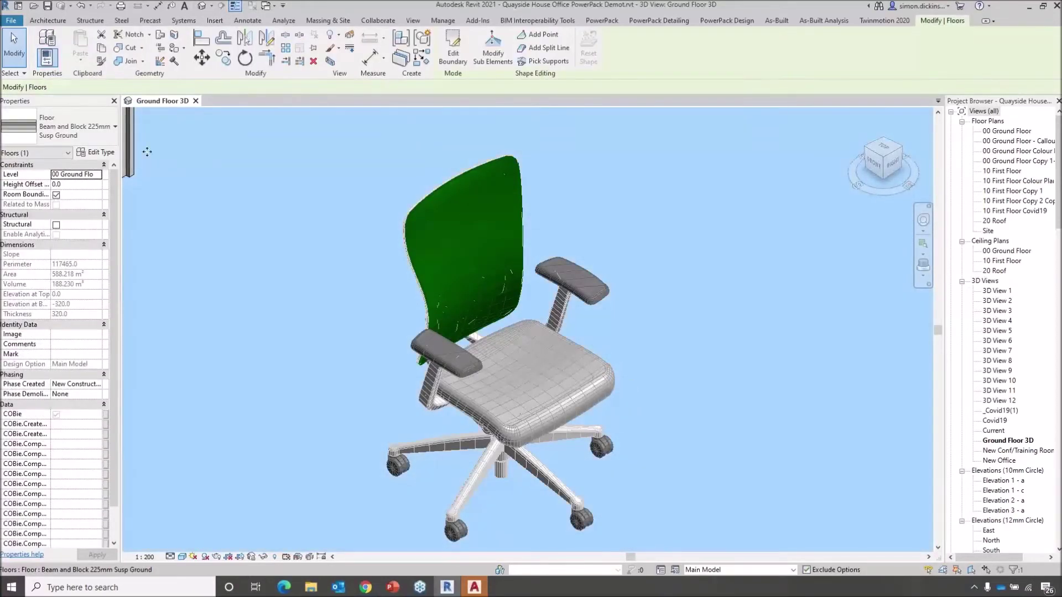
{"action": "left_click", "coordinate": [14, 73]}
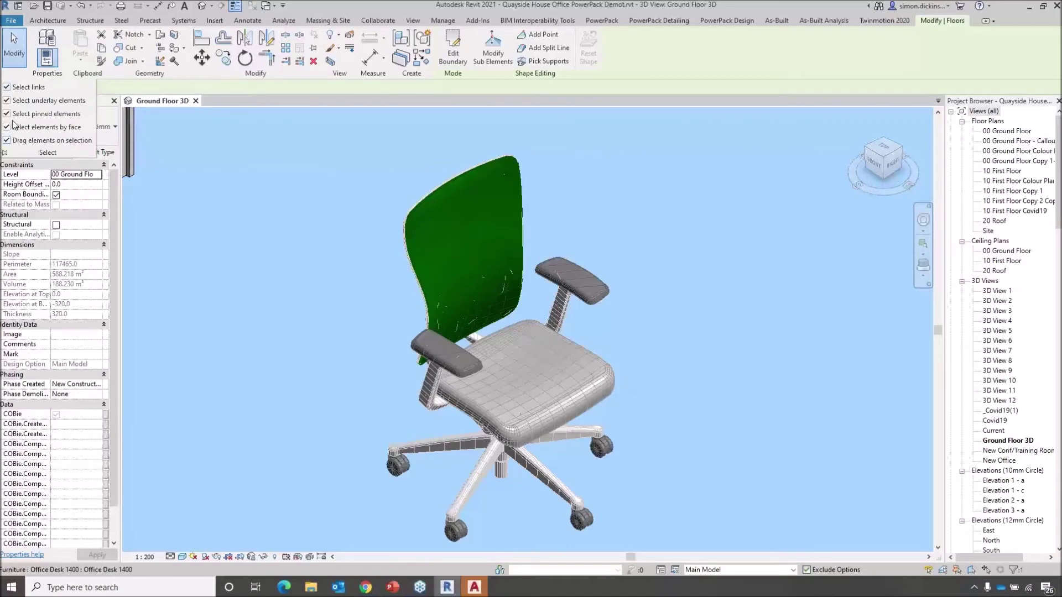
{"action": "key", "text": "Escape"}
{"action": "key", "text": "Escape"}
Check the import units and scale factor in the linked chair's type properties.
{"action": "left_click", "coordinate": [451, 274]}
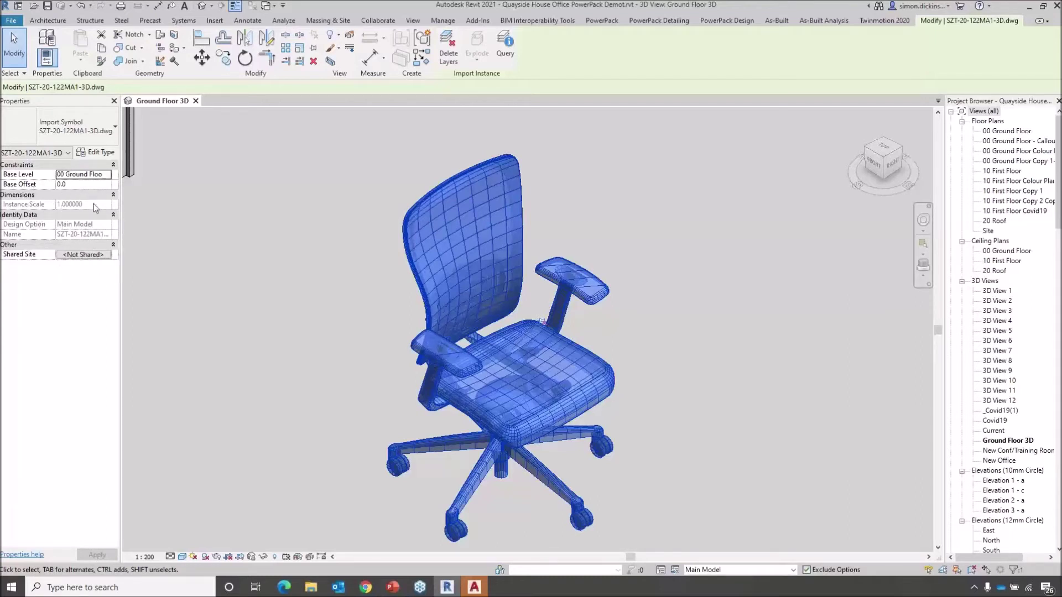
{"action": "left_click", "coordinate": [97, 153]}
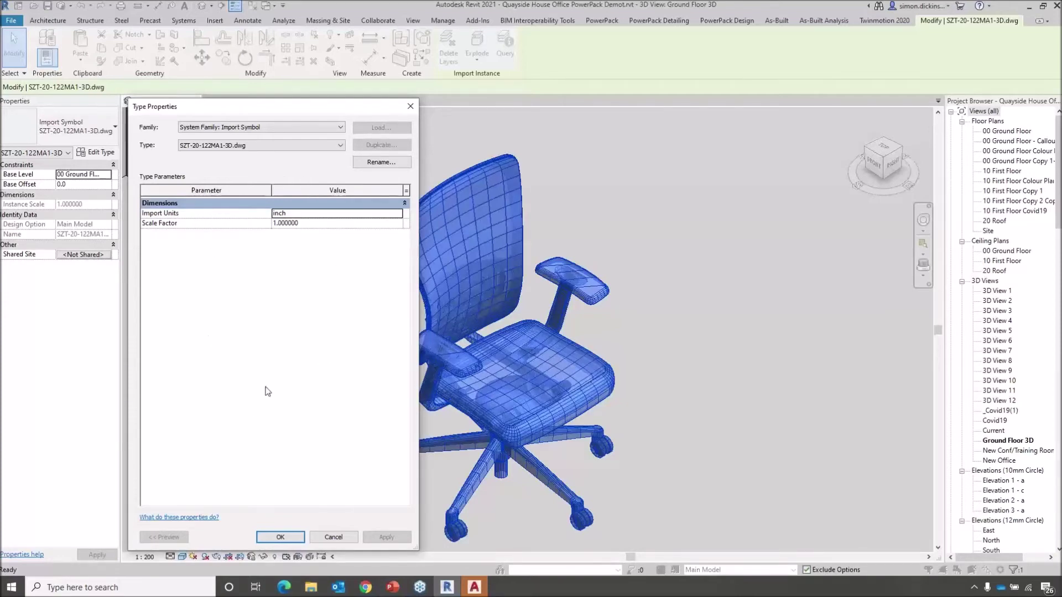
{"action": "left_click", "coordinate": [293, 539]}
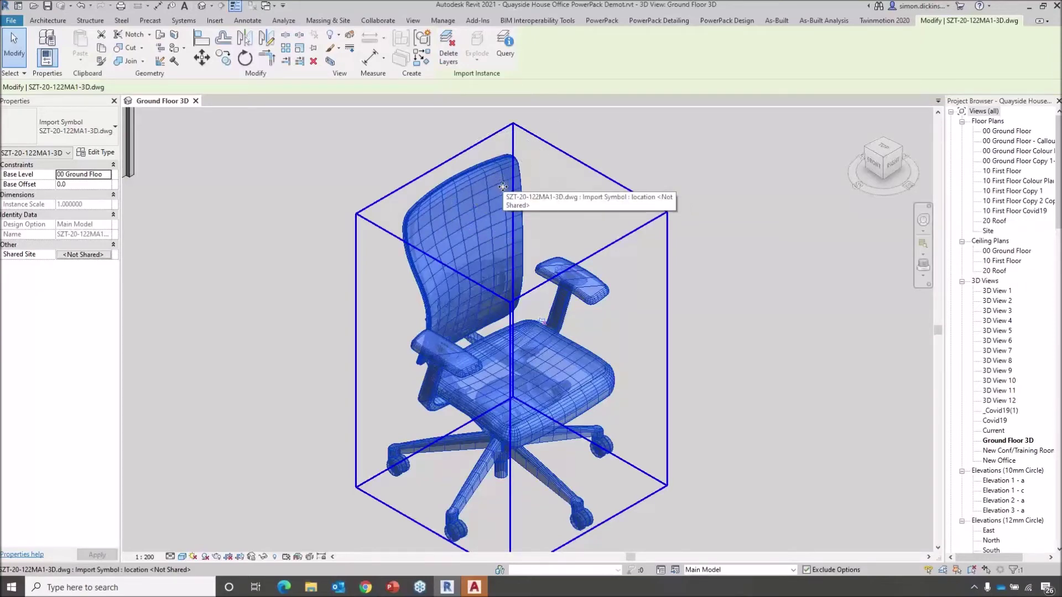
Convert the selected linked chair drawing to a Revit family with PowerPack's CAD to RFA command.
{"action": "left_click", "coordinate": [610, 21]}
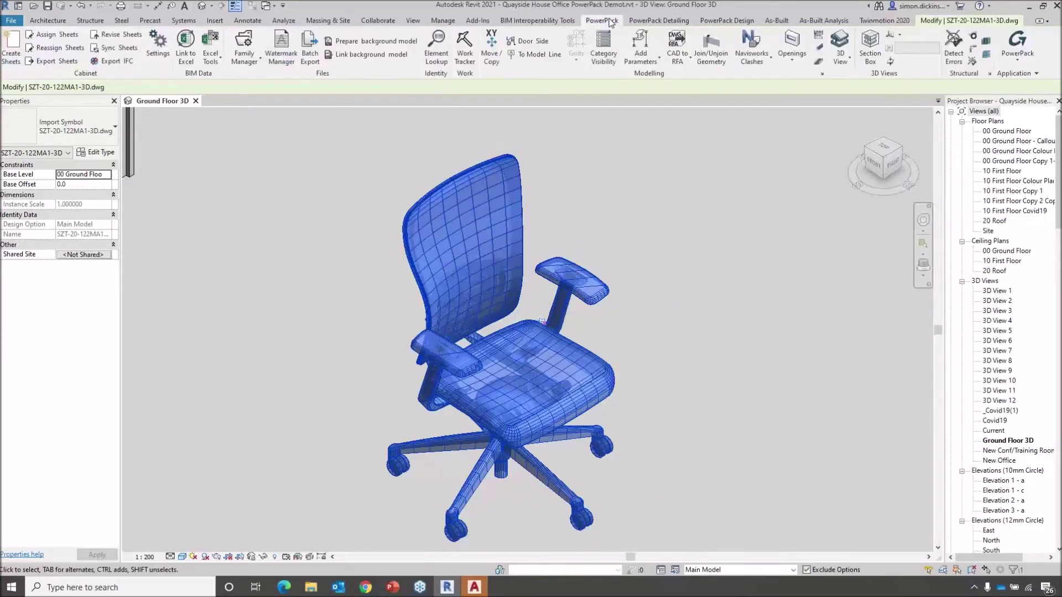
{"action": "left_click", "coordinate": [680, 65]}
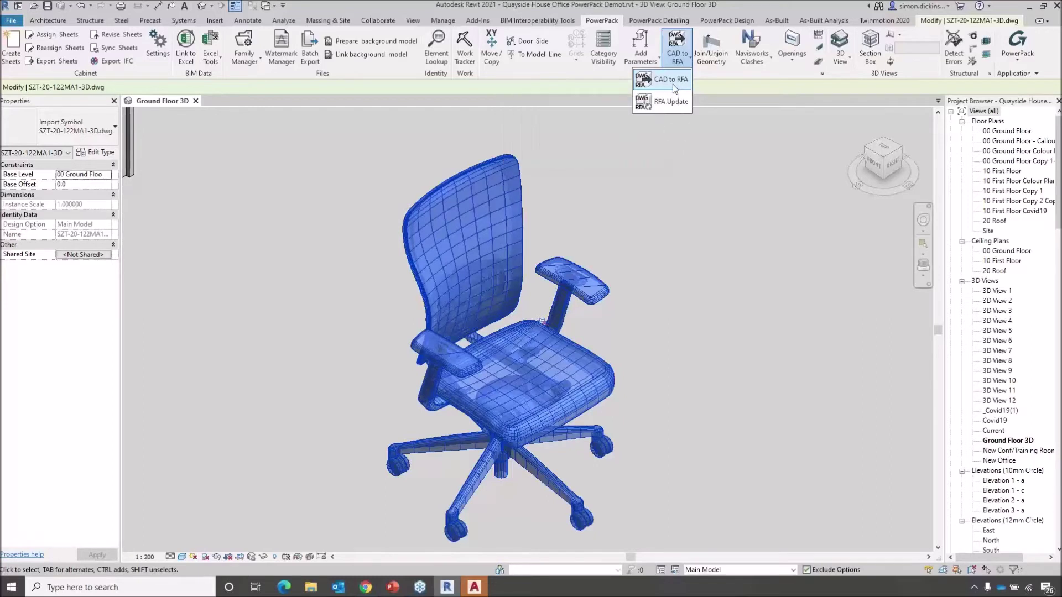
{"action": "left_click", "coordinate": [671, 81]}
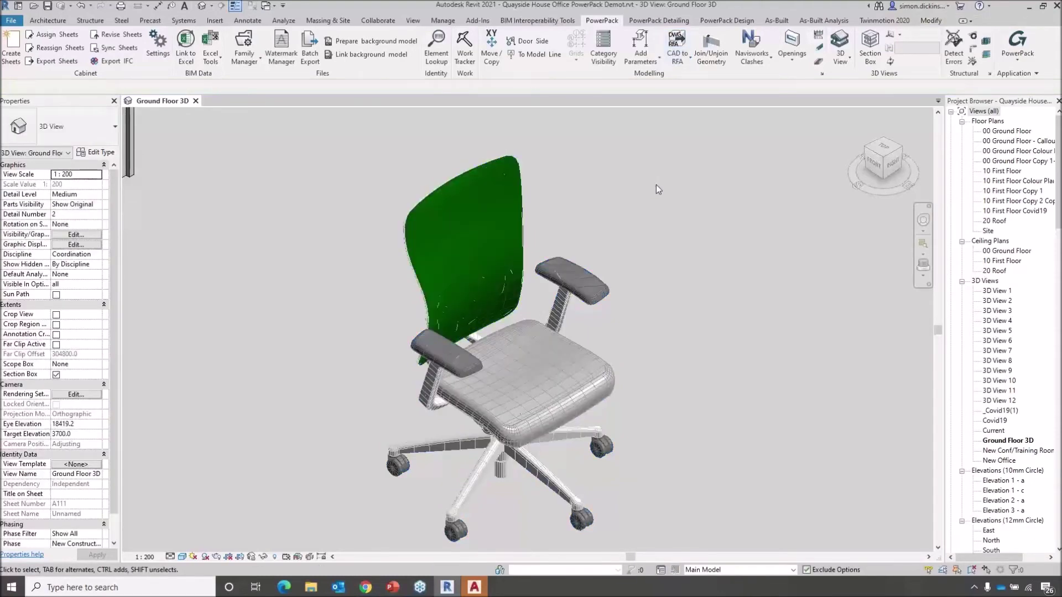
Check the converted chair's type properties, including the CAD file path, identity data and COBie parameters.
{"action": "left_click", "coordinate": [506, 173]}
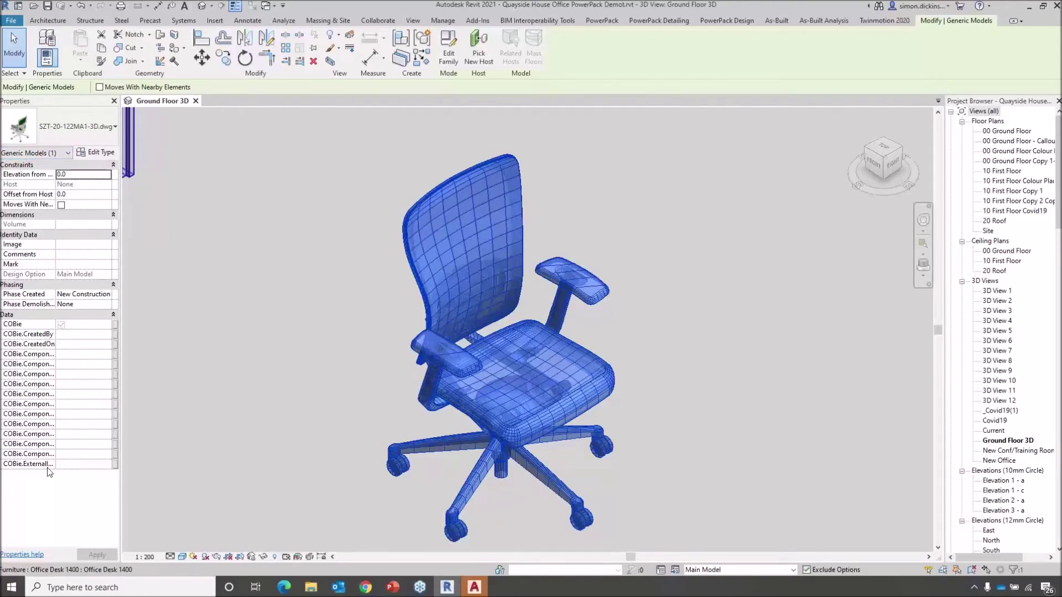
{"action": "left_click", "coordinate": [95, 154]}
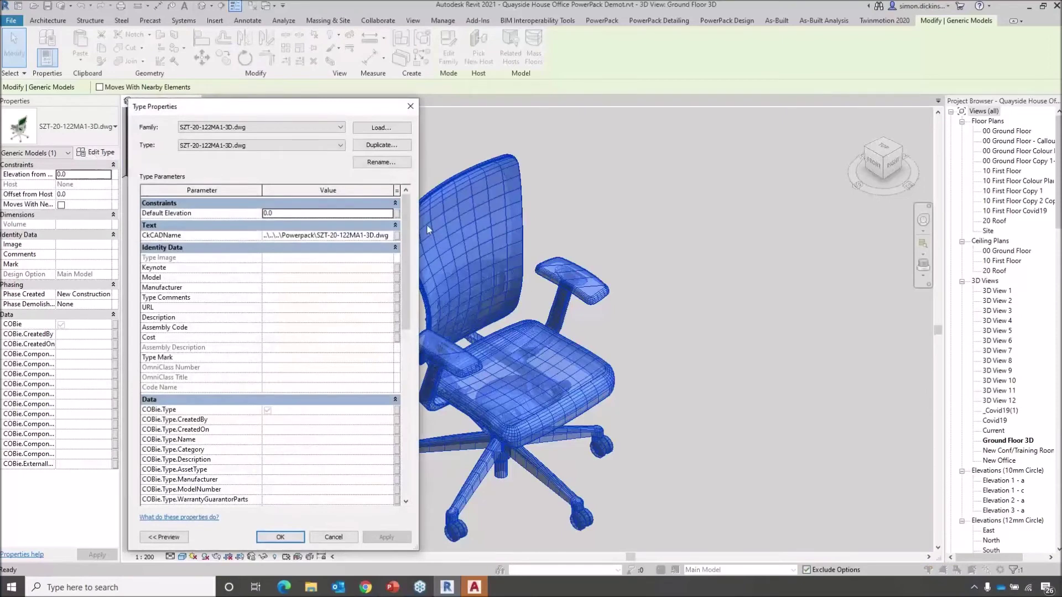
{"action": "left_click_drag", "start_coordinate": [406, 212], "coordinate": [419, 318]}
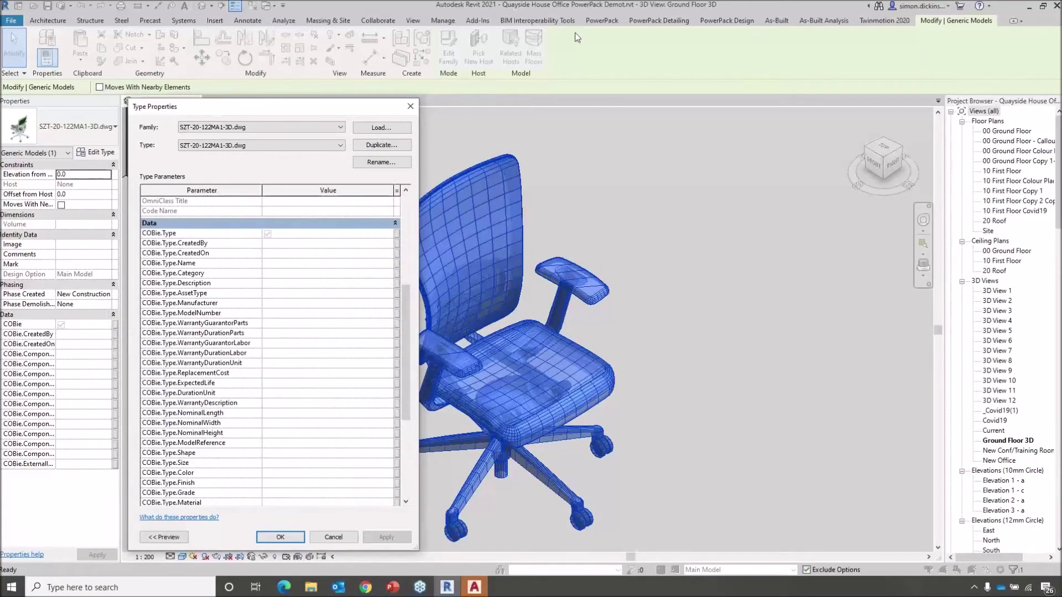
{"action": "left_click_drag", "start_coordinate": [406, 354], "coordinate": [413, 199]}
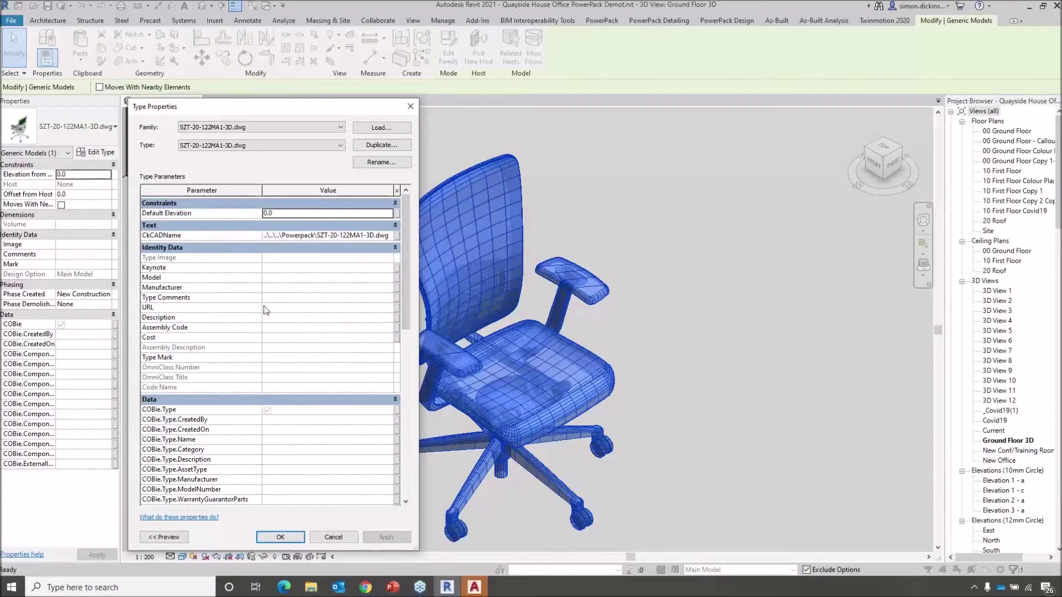
{"action": "mouse_move", "coordinate": [172, 291]}
{"action": "mouse_move", "coordinate": [193, 369]}
{"action": "left_click", "coordinate": [410, 106]}
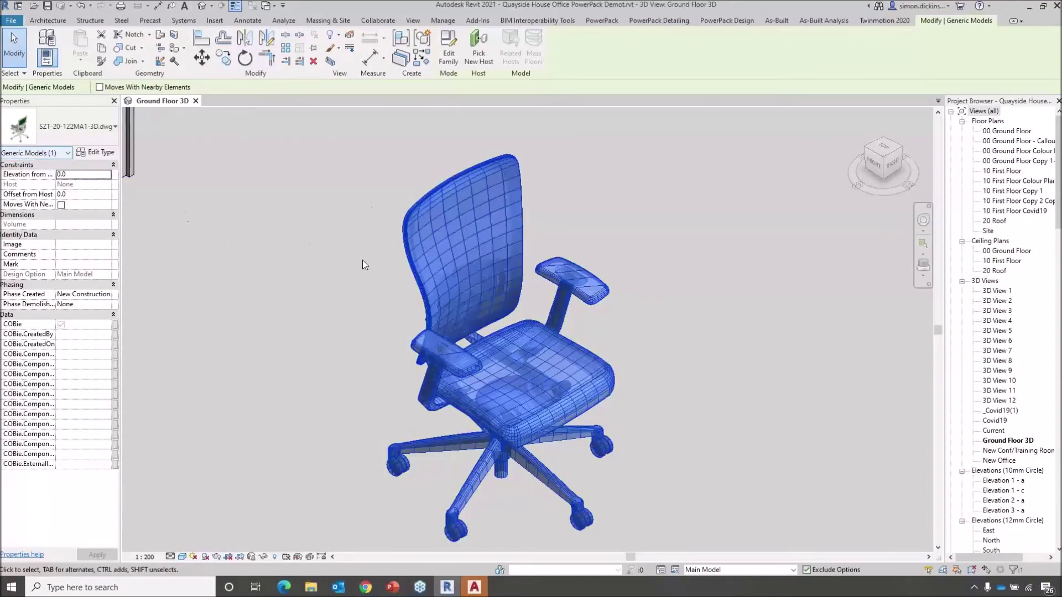
Open the chair family for editing and set its family category to Furniture.
{"action": "left_click", "coordinate": [456, 63]}
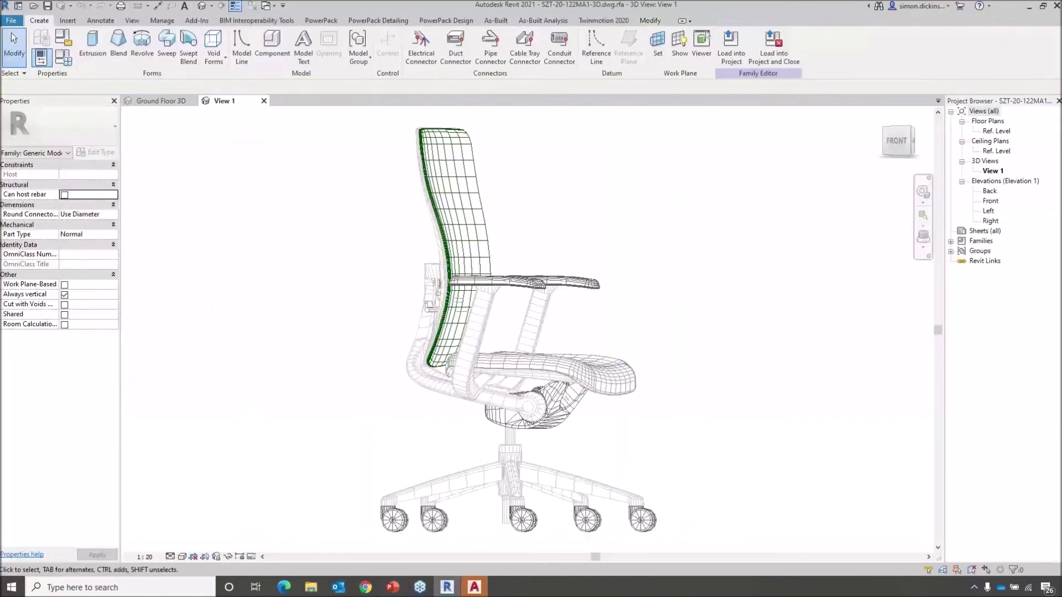
{"action": "left_click", "coordinate": [63, 38]}
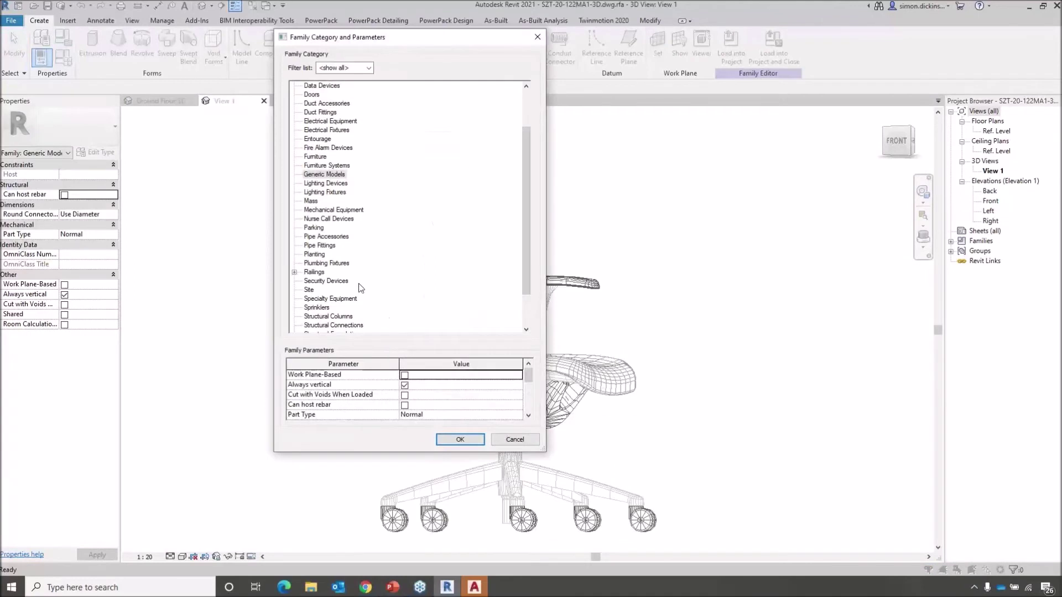
{"action": "left_click", "coordinate": [322, 158]}
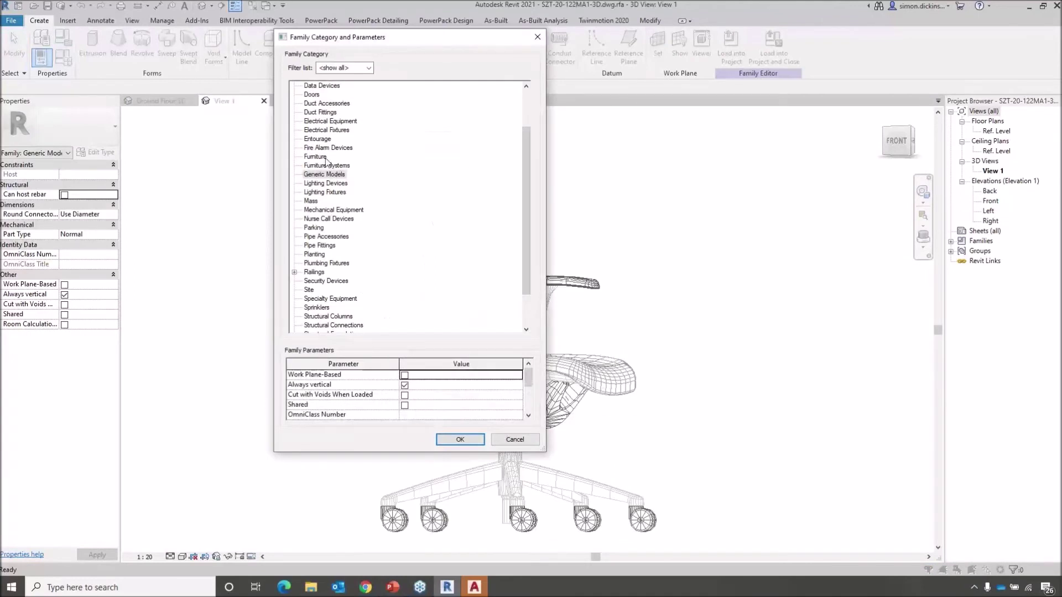
{"action": "left_click", "coordinate": [460, 439]}
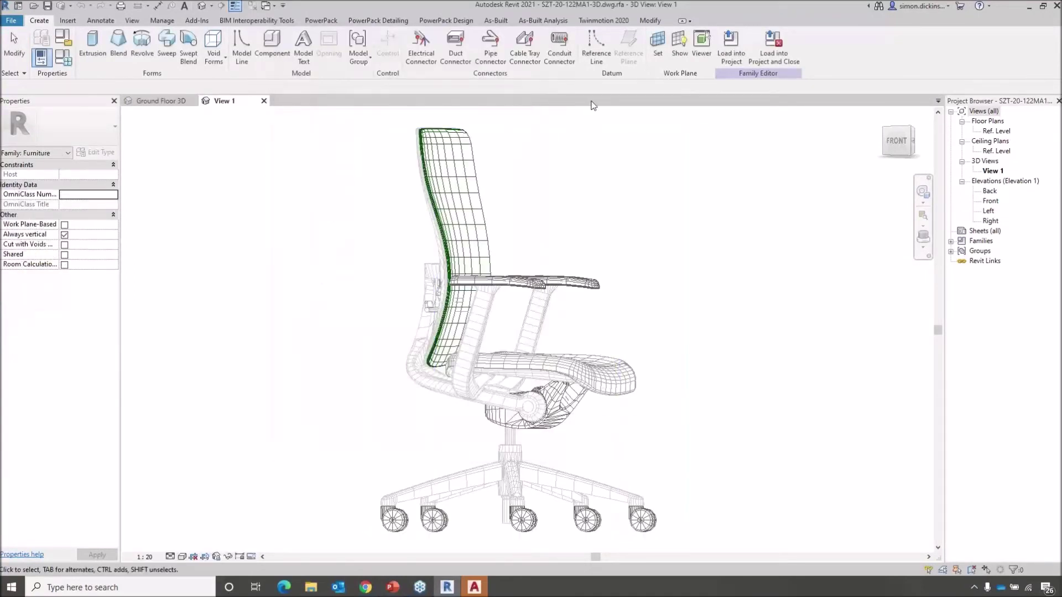
Load the chair family into the project, overwriting the existing version, and check the category of the placed chair.
{"action": "left_click", "coordinate": [731, 44]}
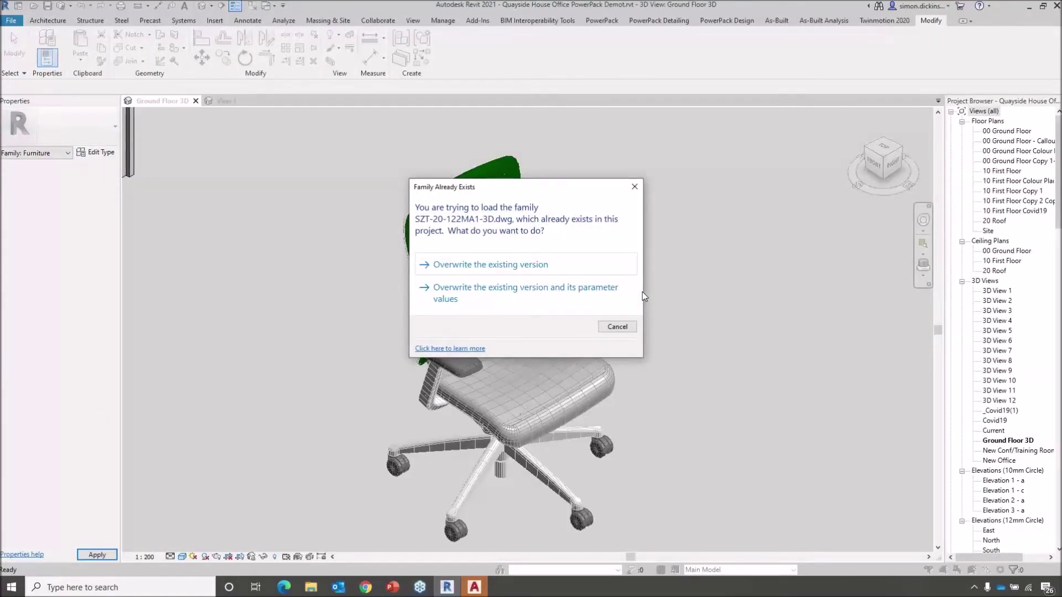
{"action": "left_click", "coordinate": [481, 271]}
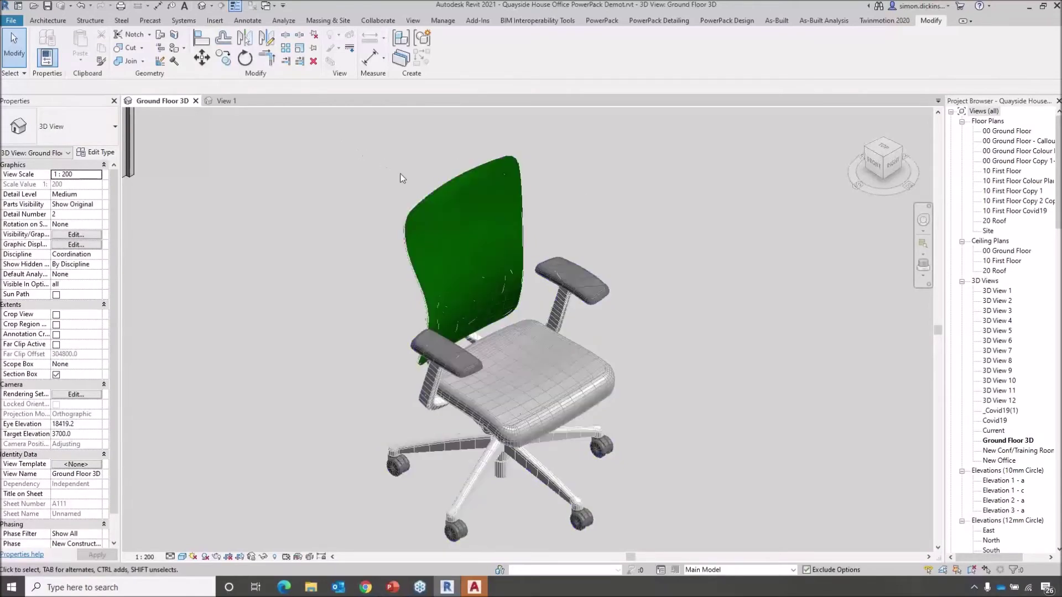
{"action": "left_click", "coordinate": [453, 196]}
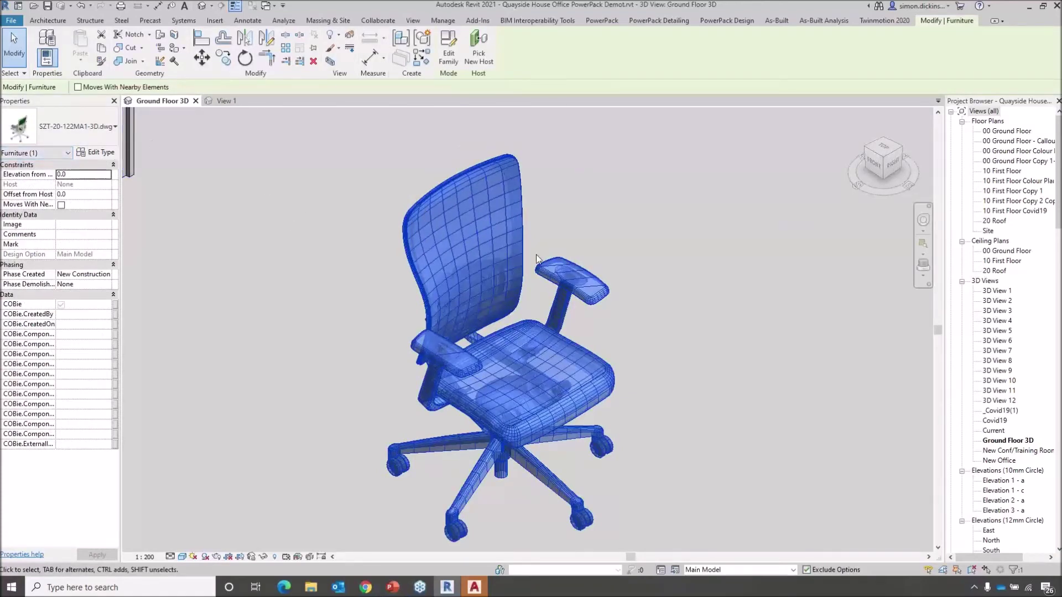
{"action": "left_click", "coordinate": [585, 226]}
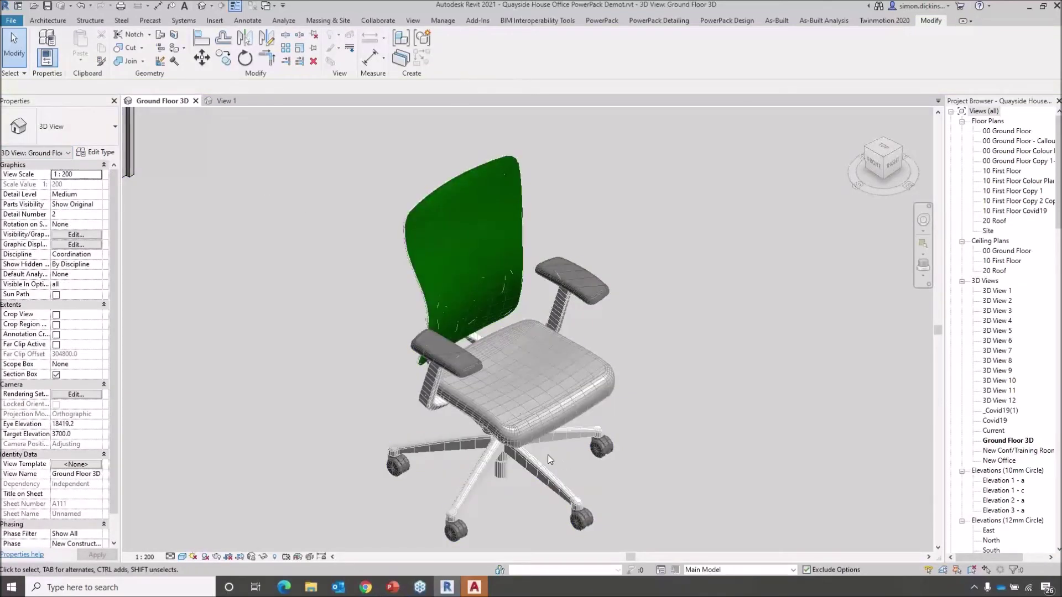
Switch to AutoCAD and open the recent drawing SZT-20-122MA1-3D, showing the whole chair in an angled 3D view.
{"action": "left_click", "coordinate": [473, 589]}
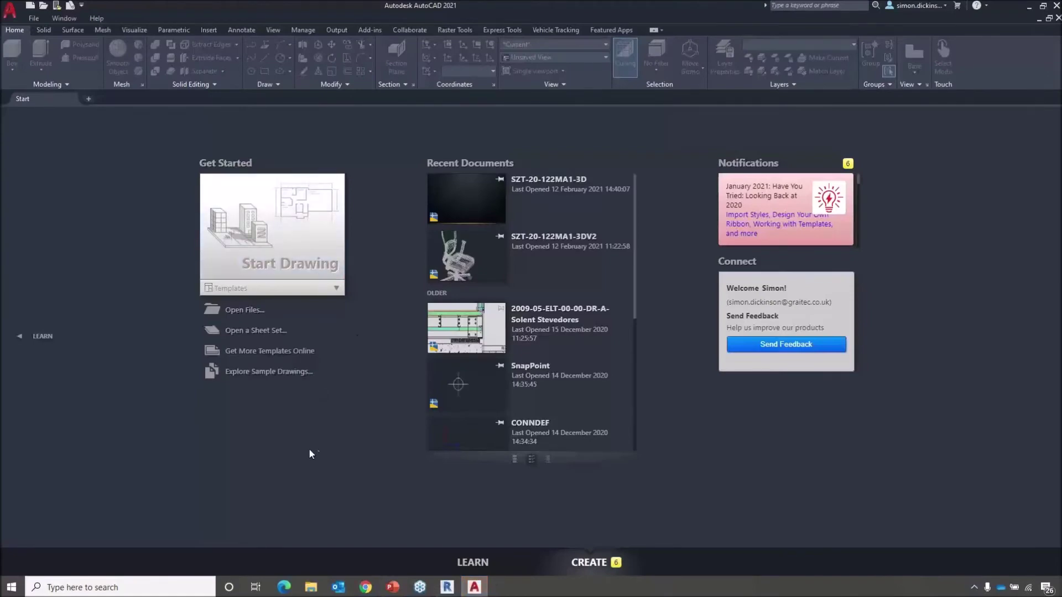
{"action": "left_click", "coordinate": [495, 197]}
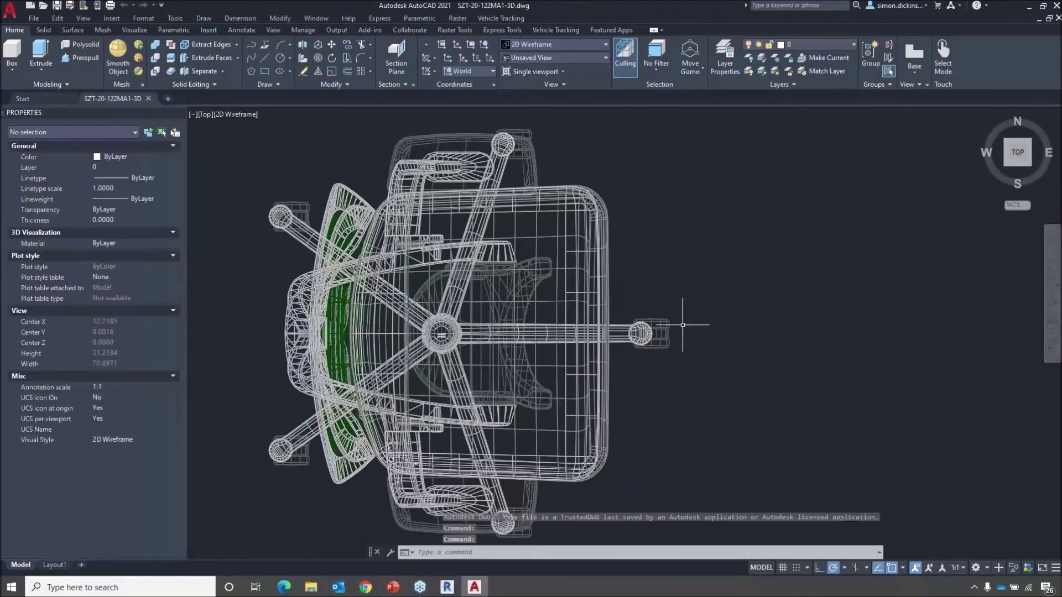
{"action": "mouse_move", "coordinate": [640, 296]}
{"action": "middle_mouse_down"}
{"action": "mouse_move", "coordinate": [719, 304]}
{"action": "mouse_move", "coordinate": [597, 383]}
{"action": "mouse_move", "coordinate": [426, 344]}
{"action": "mouse_move", "coordinate": [421, 359]}
{"action": "mouse_move", "coordinate": [372, 357]}
{"action": "middle_mouse_up"}
{"action": "middle_click_drag", "start_coordinate": [682, 363], "coordinate": [590, 412], "text": "shift"}
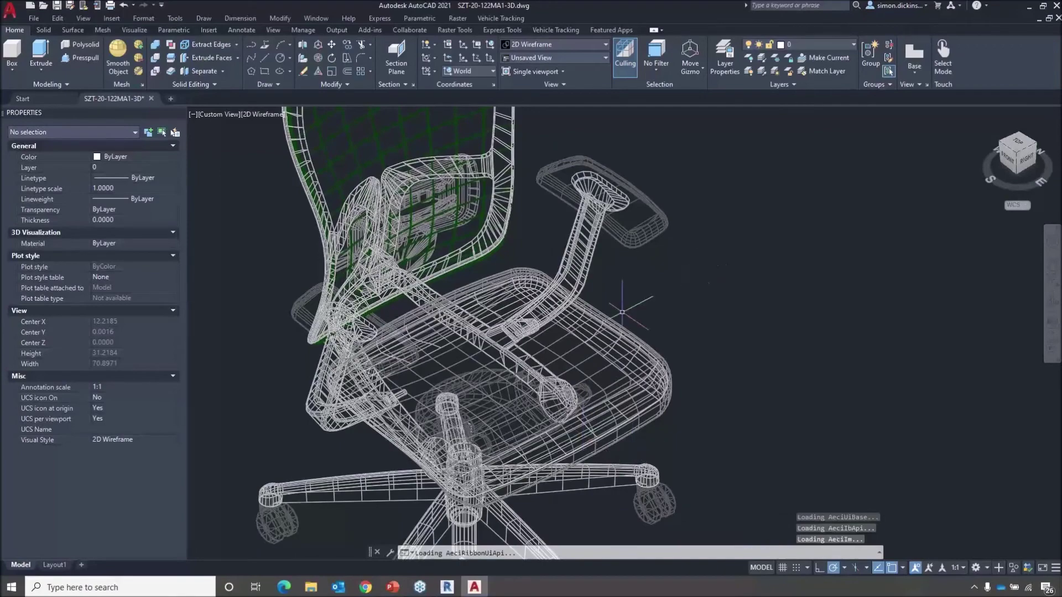
{"action": "mouse_move", "coordinate": [672, 305]}
{"action": "middle_mouse_down", "text": "shift"}
{"action": "mouse_move", "coordinate": [687, 301]}
{"action": "mouse_move", "coordinate": [673, 303]}
{"action": "middle_mouse_up", "text": "shift"}
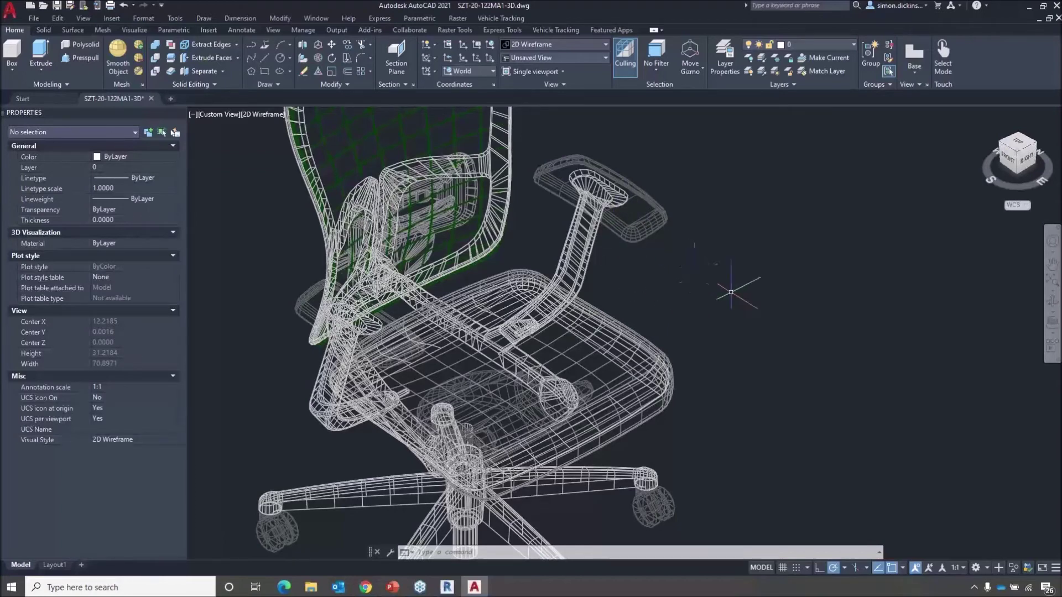
{"action": "scroll", "coordinate": [738, 307], "scroll_direction": "down", "scroll_amount": 4}
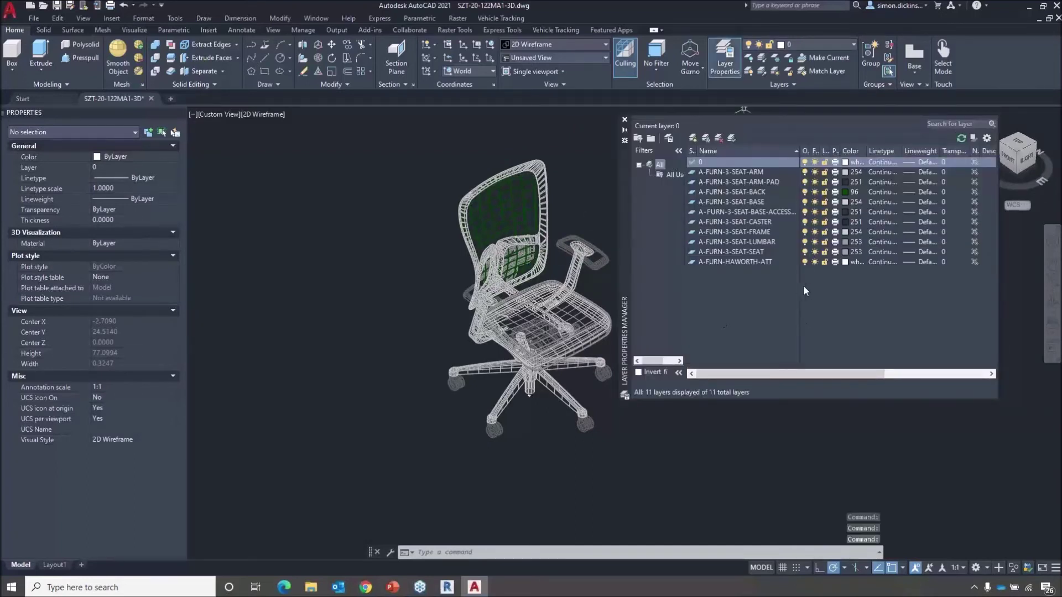
Turn off every layer except A-FURN-3-SEAT-ARM-PAD, including current layer 0.
{"action": "left_click", "coordinate": [804, 172]}
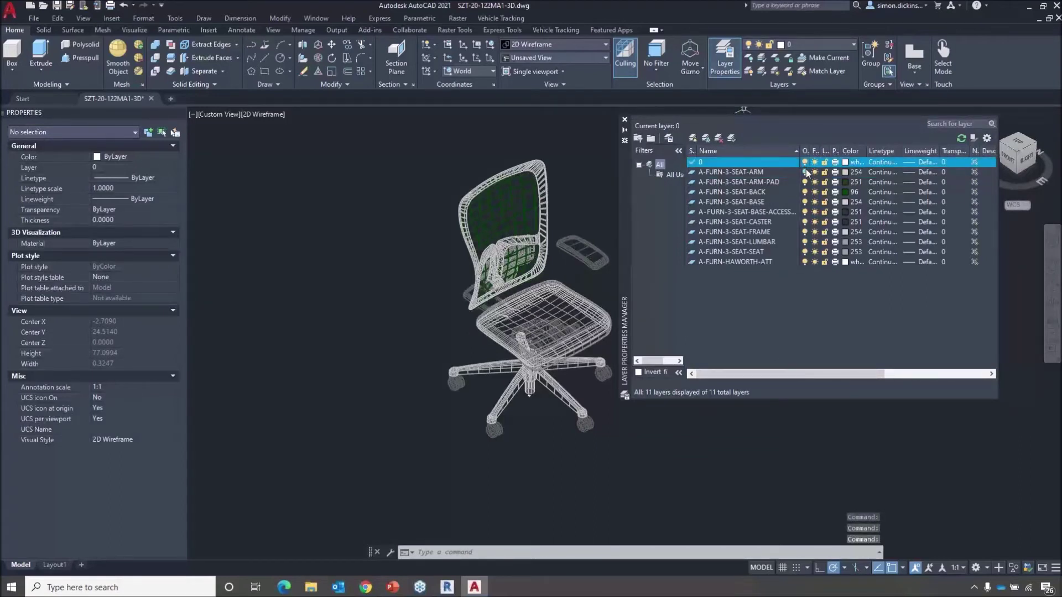
{"action": "left_click", "coordinate": [805, 162]}
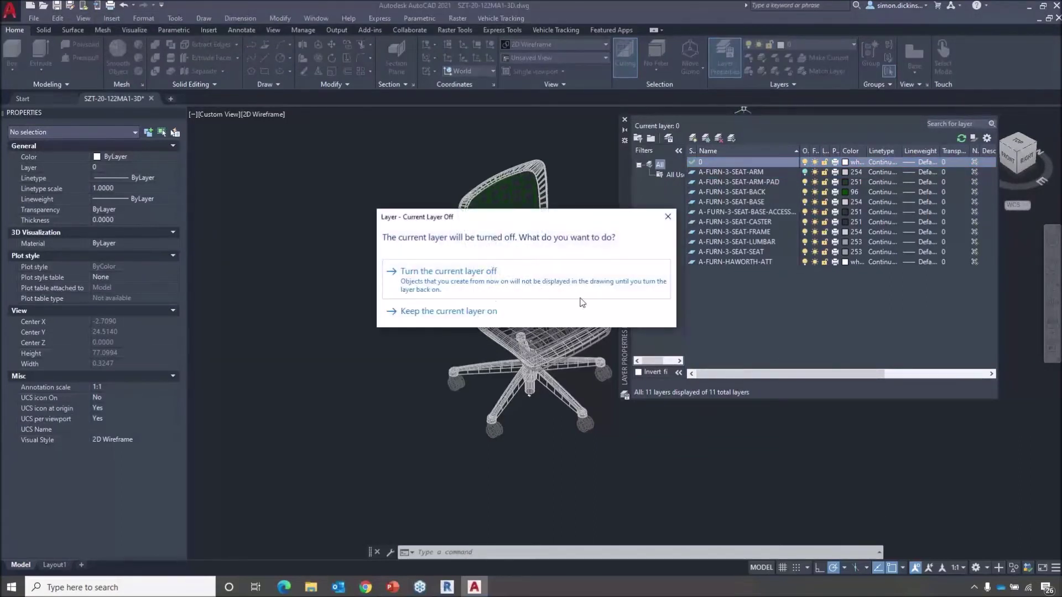
{"action": "left_click", "coordinate": [421, 276]}
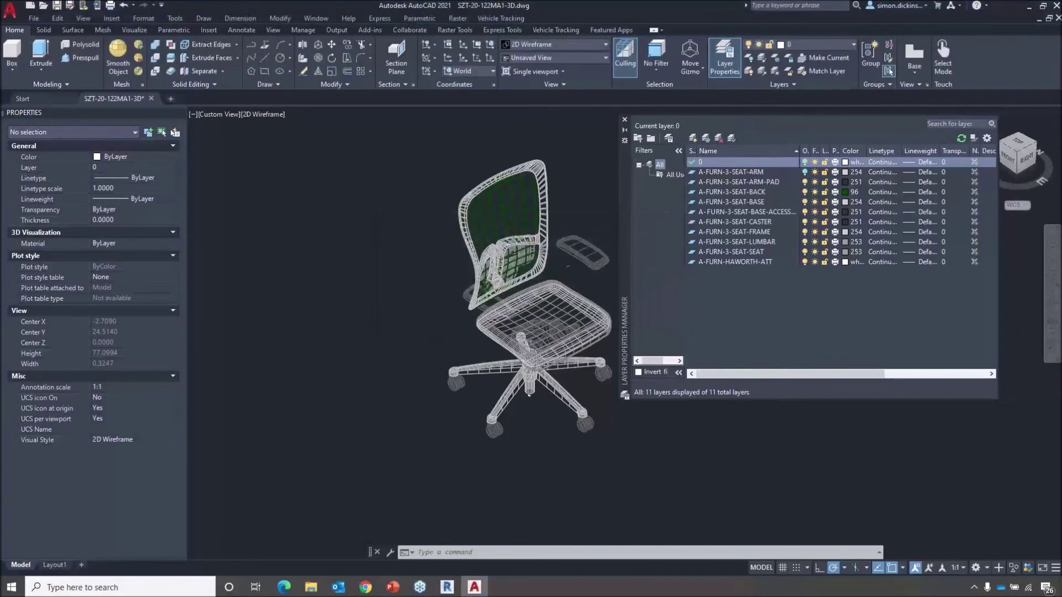
{"action": "left_click", "coordinate": [805, 192]}
{"action": "left_click", "coordinate": [805, 202]}
{"action": "left_click", "coordinate": [805, 212]}
{"action": "left_click", "coordinate": [805, 222]}
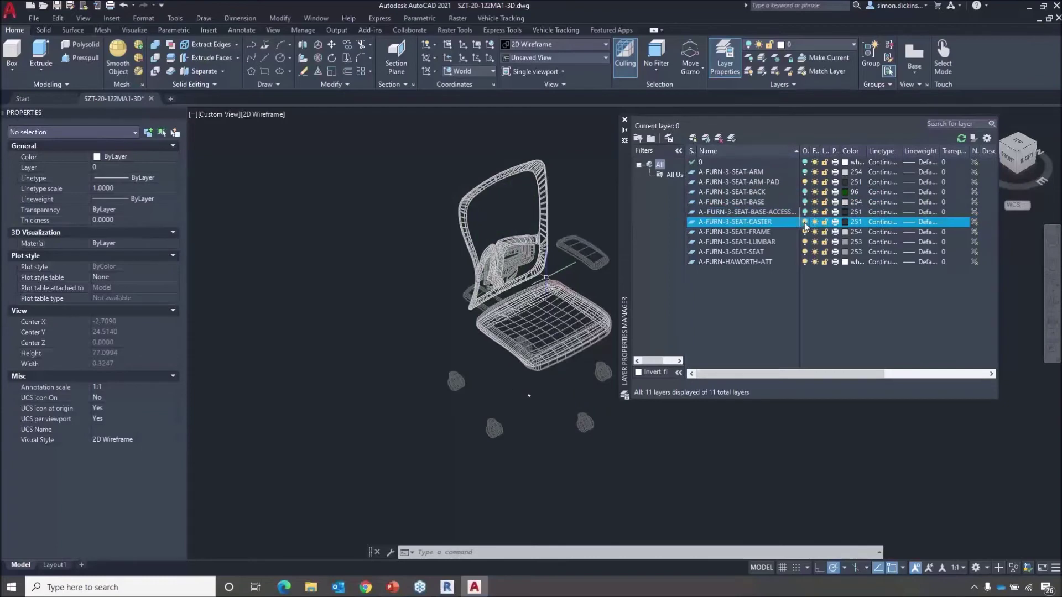
{"action": "left_click", "coordinate": [804, 232]}
{"action": "left_click", "coordinate": [805, 242]}
{"action": "left_click", "coordinate": [805, 251]}
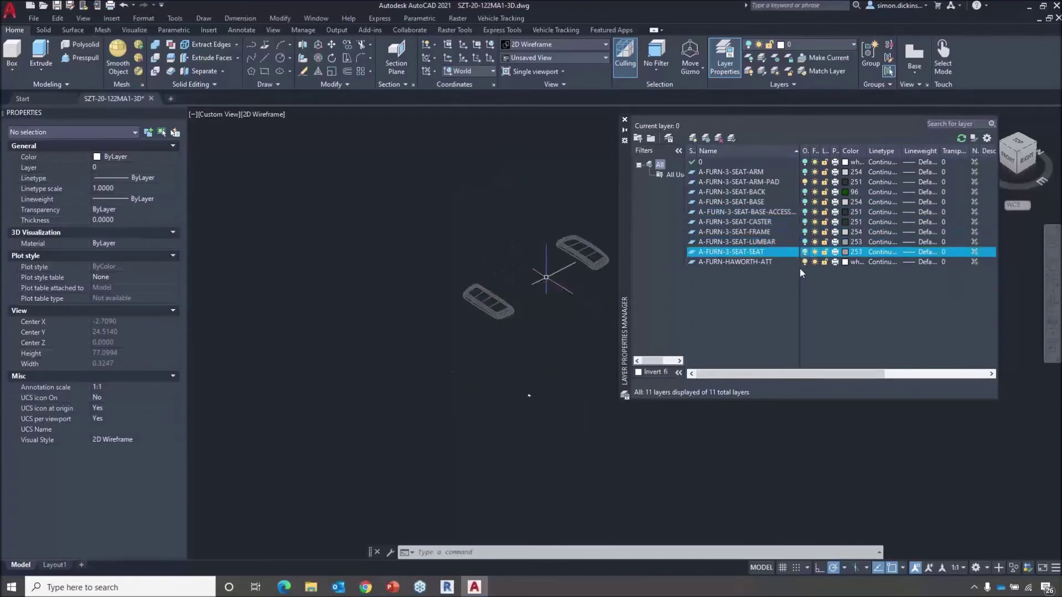
{"action": "left_click", "coordinate": [803, 262]}
Delete both arm pads from the chair drawing.
{"action": "middle_click_drag", "start_coordinate": [495, 234], "coordinate": [416, 208]}
{"action": "left_click", "coordinate": [281, 164]}
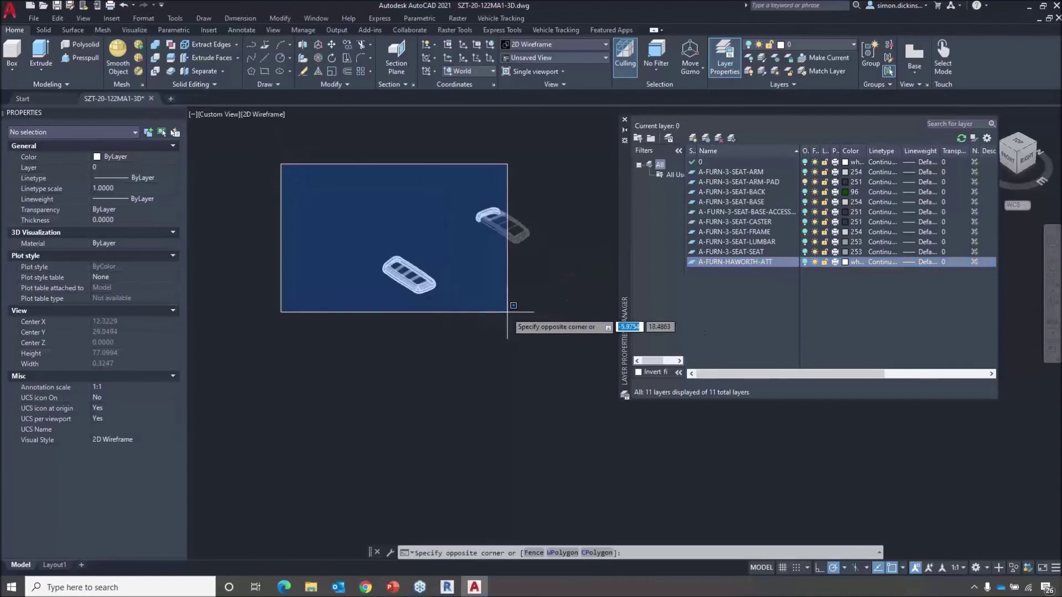
{"action": "left_click", "coordinate": [551, 334]}
{"action": "key", "text": "Delete"}
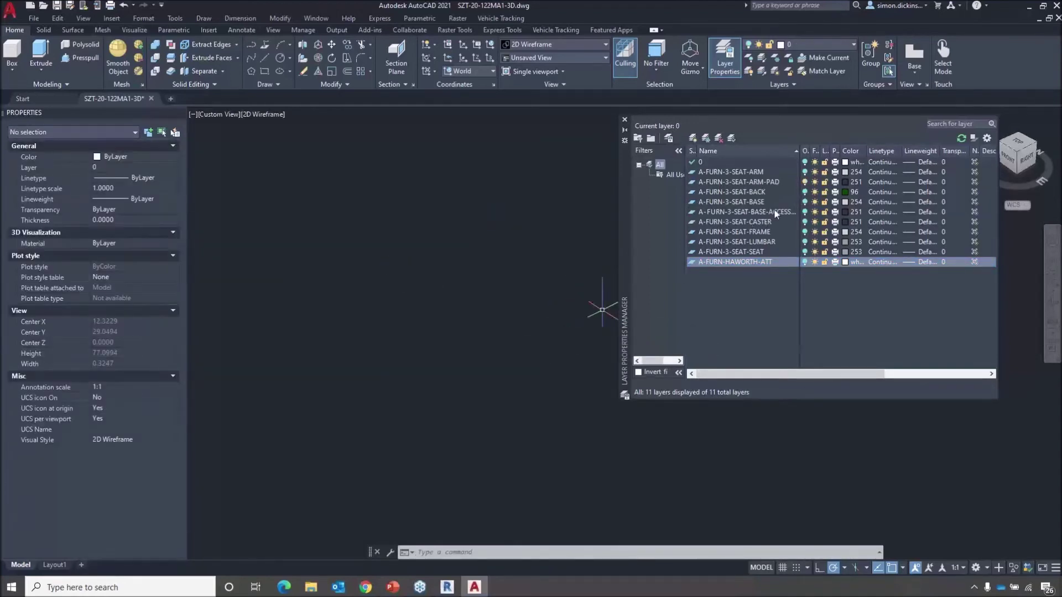
Turn on layer A-FURN-3-SEAT-ARM and delete the chair's right-hand arm support as seen in the top view.
{"action": "left_click", "coordinate": [805, 171]}
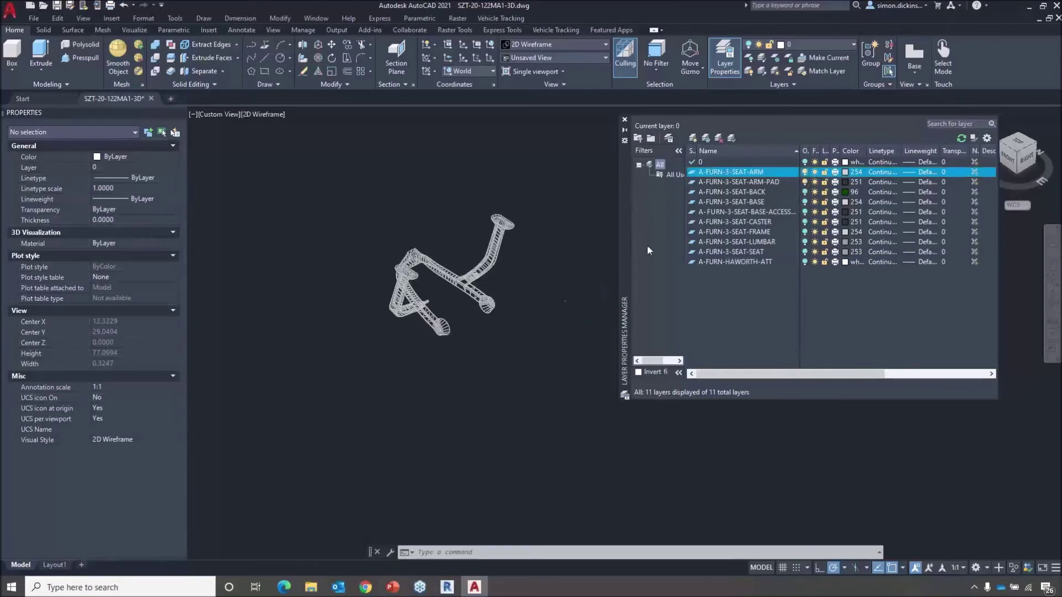
{"action": "middle_click_drag", "start_coordinate": [520, 303], "coordinate": [496, 312]}
{"action": "middle_click_drag", "start_coordinate": [497, 342], "coordinate": [476, 328]}
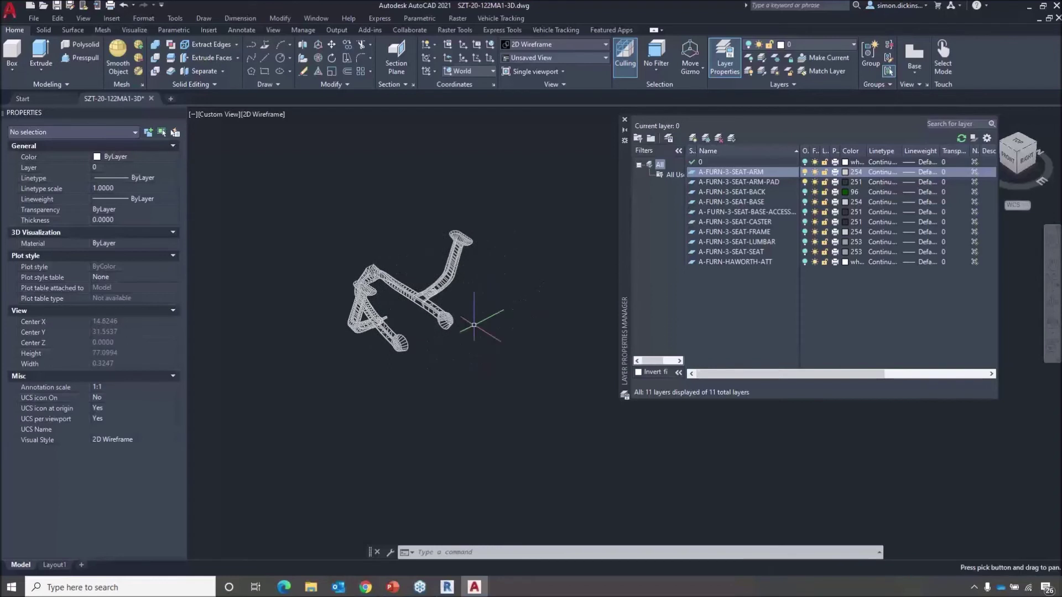
{"action": "left_click", "coordinate": [1019, 146]}
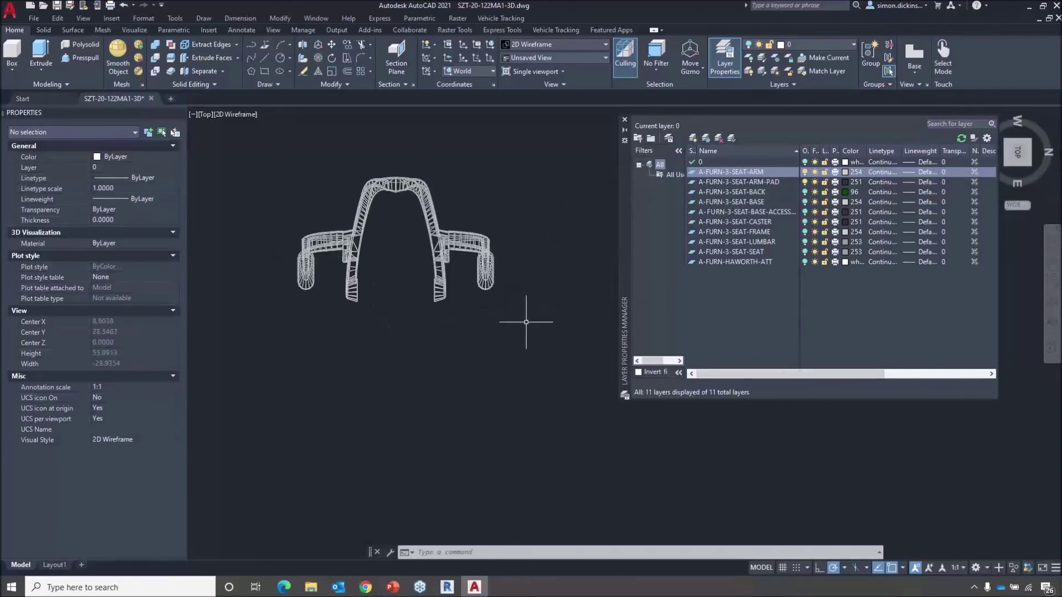
{"action": "left_click", "coordinate": [448, 214]}
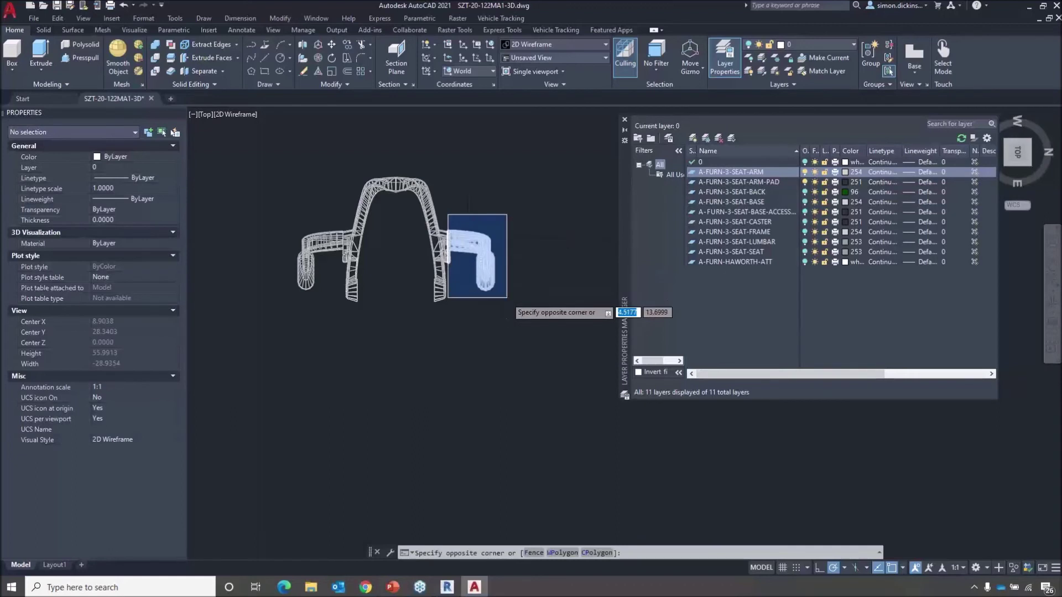
{"action": "left_click", "coordinate": [508, 297]}
{"action": "key", "text": "Delete"}
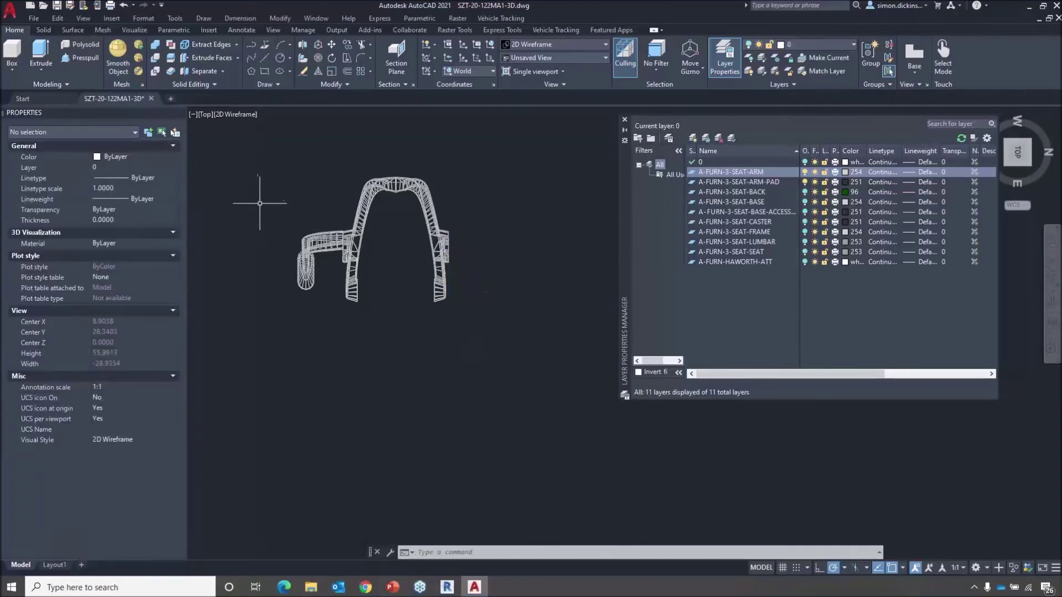
Delete the remaining left-hand arm support, including its end and its link to the frame, keeping the U-shaped frame.
{"action": "left_click", "coordinate": [264, 204]}
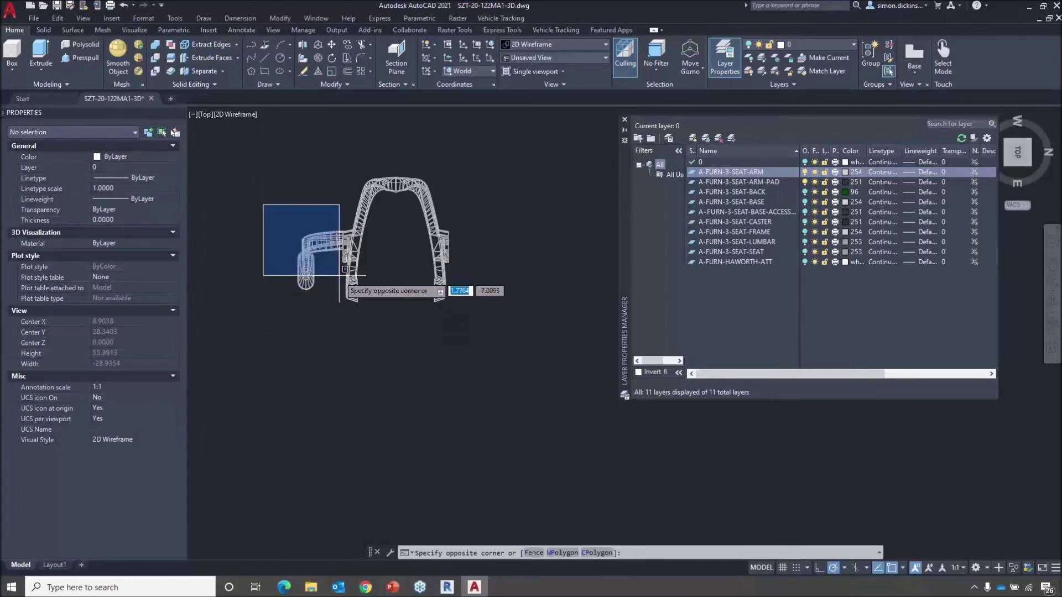
{"action": "left_click", "coordinate": [341, 294]}
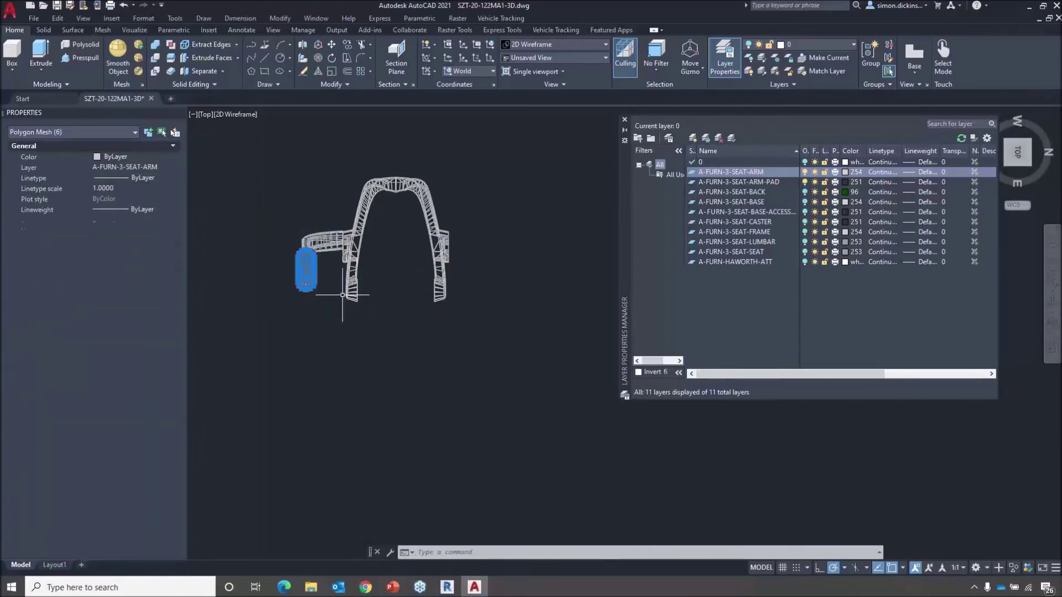
{"action": "key", "text": "Delete"}
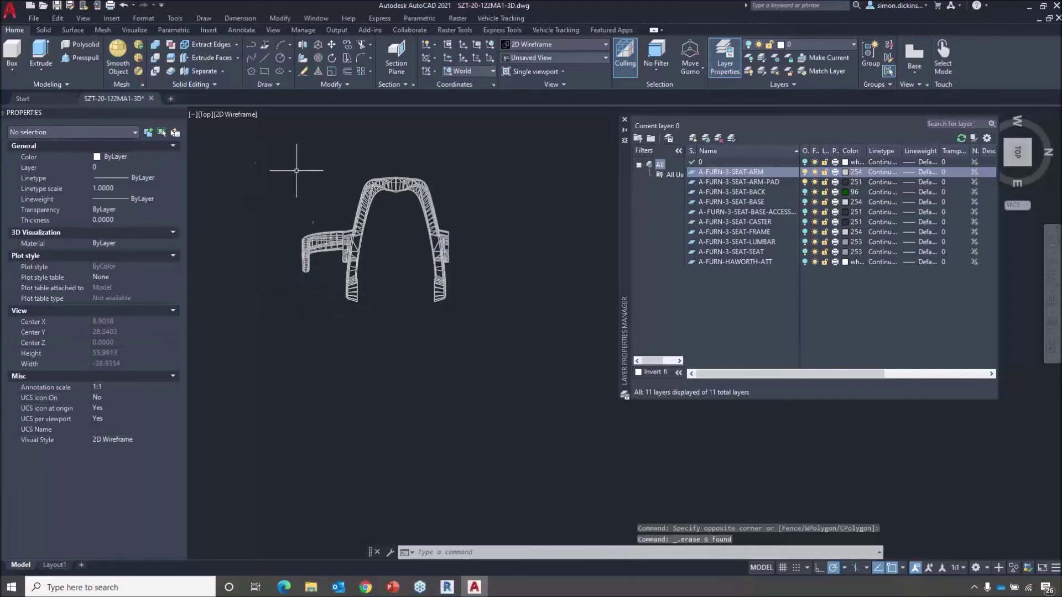
{"action": "left_click", "coordinate": [345, 218]}
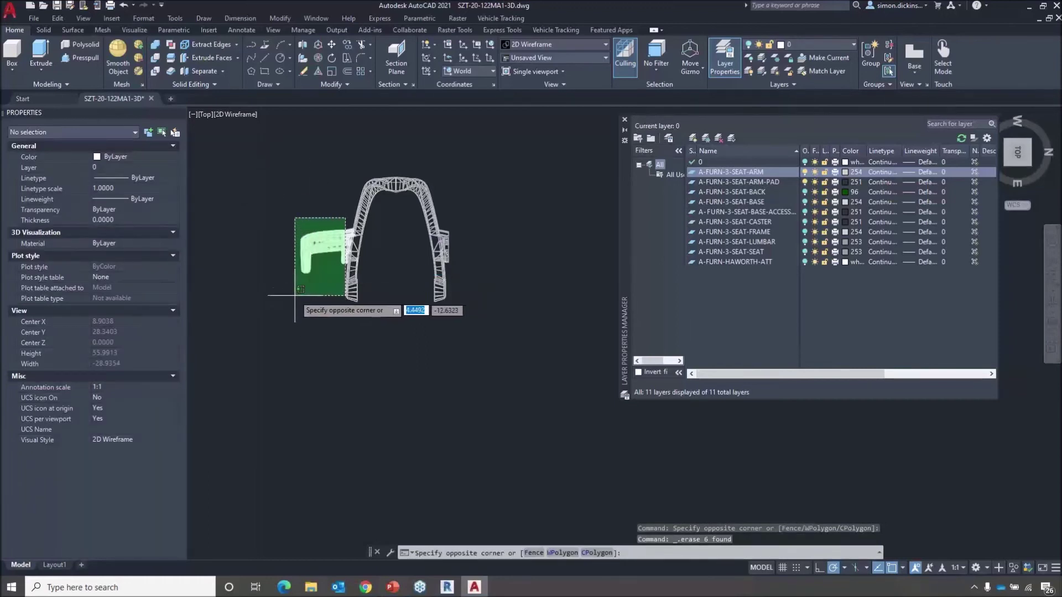
{"action": "key", "text": "Escape"}
{"action": "left_click", "coordinate": [275, 222]}
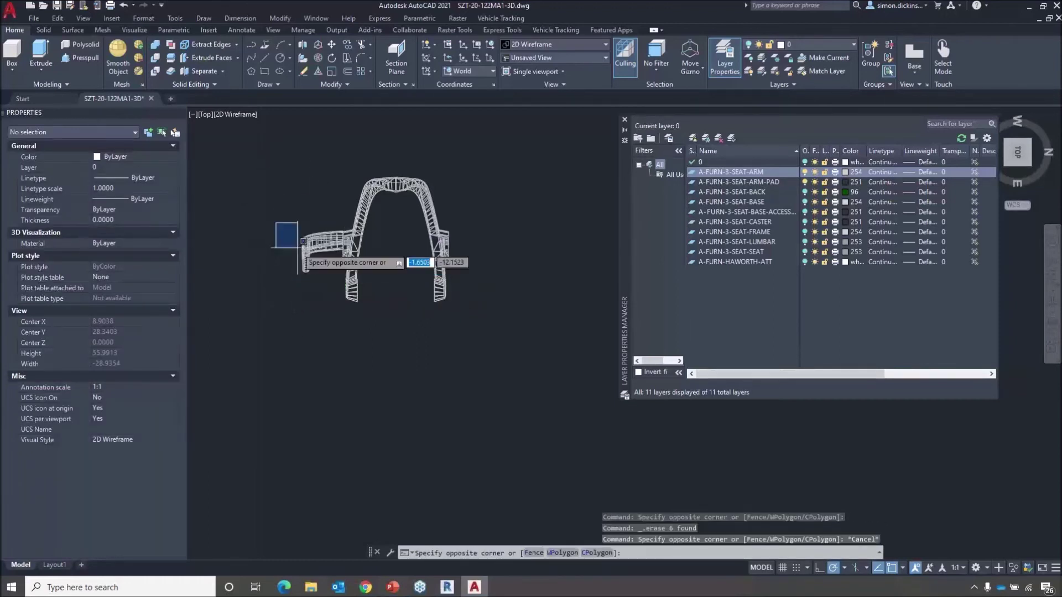
{"action": "left_click", "coordinate": [352, 280]}
{"action": "key", "text": "Delete"}
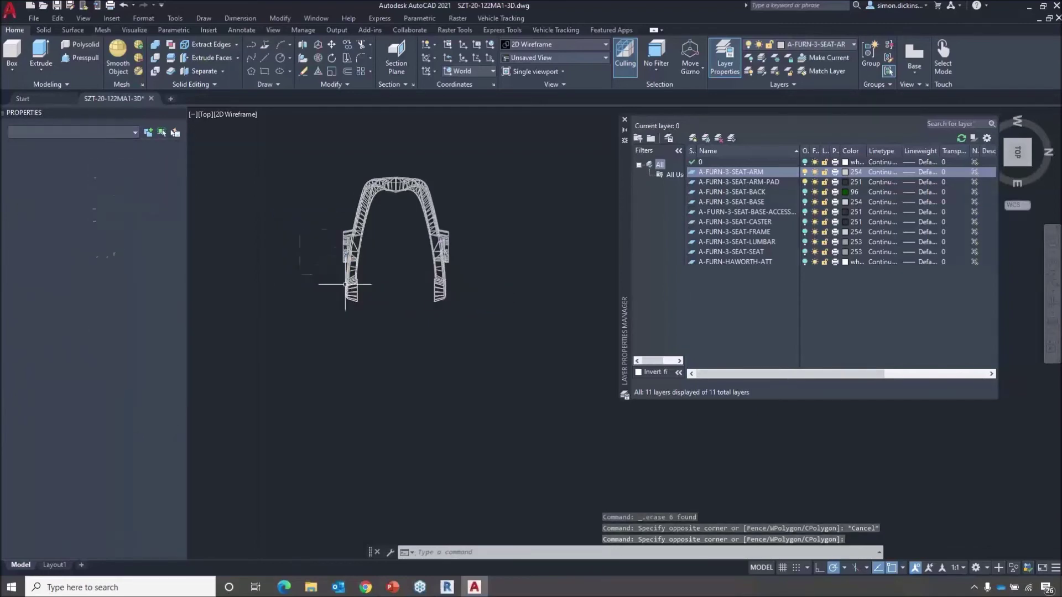
Turn all the other chair layers back on, from layer 0 to A-FURN-HAWORTH-ATT, and close the layer manager.
{"action": "scroll", "coordinate": [409, 344], "scroll_direction": "up", "scroll_amount": 2}
{"action": "middle_click_drag", "start_coordinate": [409, 343], "coordinate": [416, 443]}
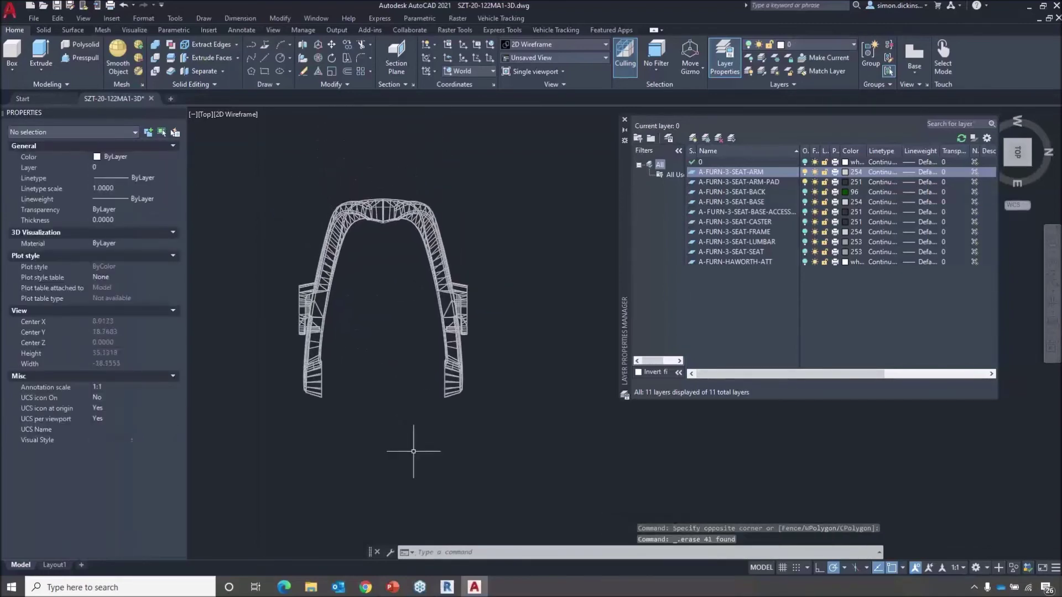
{"action": "left_click", "coordinate": [804, 163]}
{"action": "left_click", "coordinate": [805, 192]}
{"action": "left_click", "coordinate": [805, 202]}
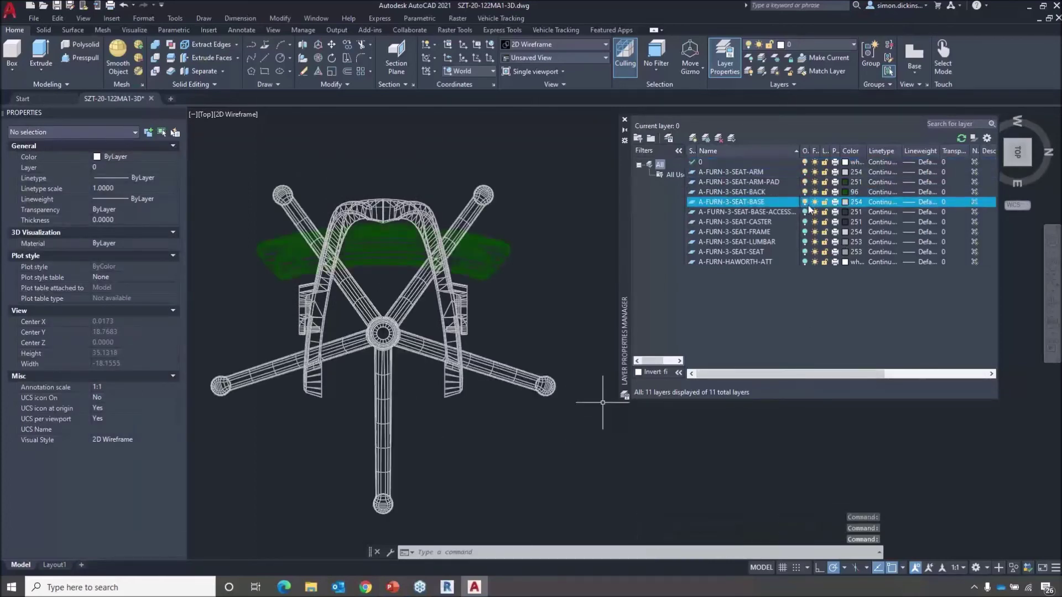
{"action": "left_click", "coordinate": [805, 212]}
{"action": "left_click", "coordinate": [804, 222]}
{"action": "left_click", "coordinate": [804, 232]}
{"action": "left_click", "coordinate": [805, 242]}
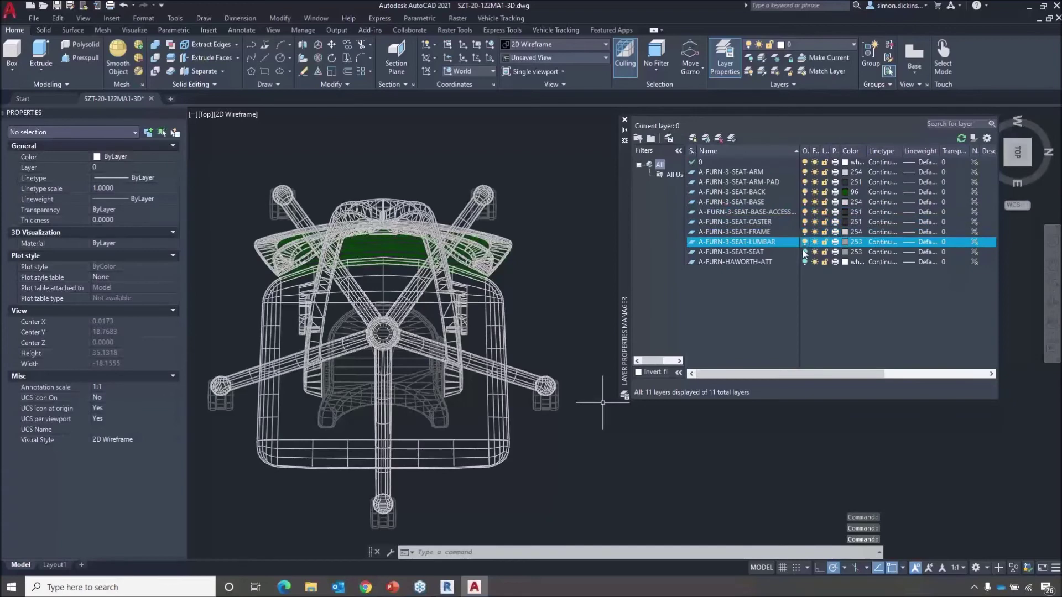
{"action": "left_click", "coordinate": [805, 251]}
{"action": "left_click", "coordinate": [804, 261]}
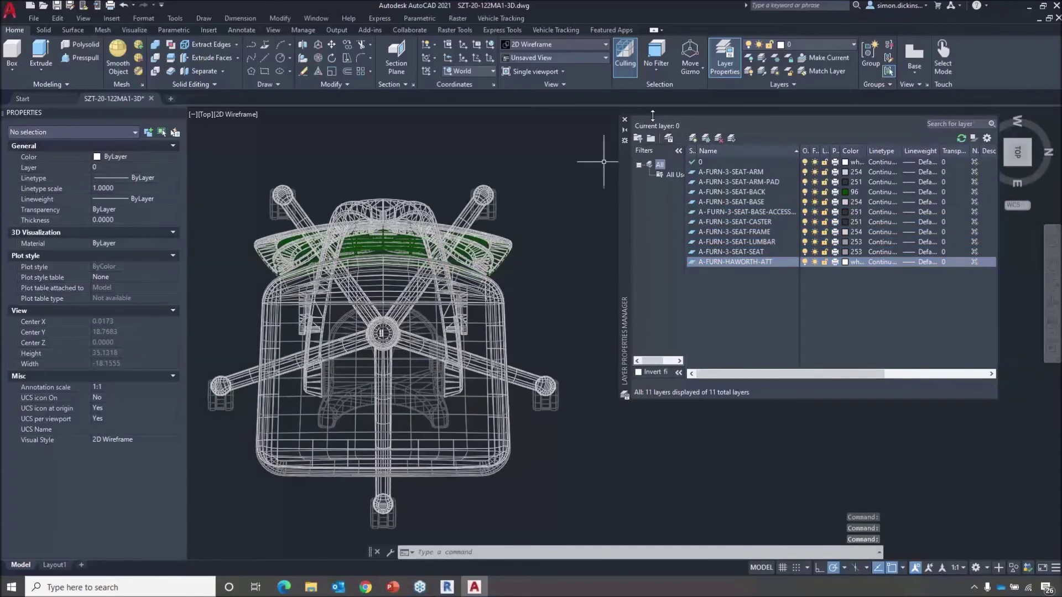
{"action": "left_click", "coordinate": [625, 123]}
Save the armless chair drawing as SZT-20-122MA1-3DV2.dwg in the Powerpack folder, replacing the existing file.
{"action": "middle_click_drag", "start_coordinate": [517, 213], "coordinate": [484, 195]}
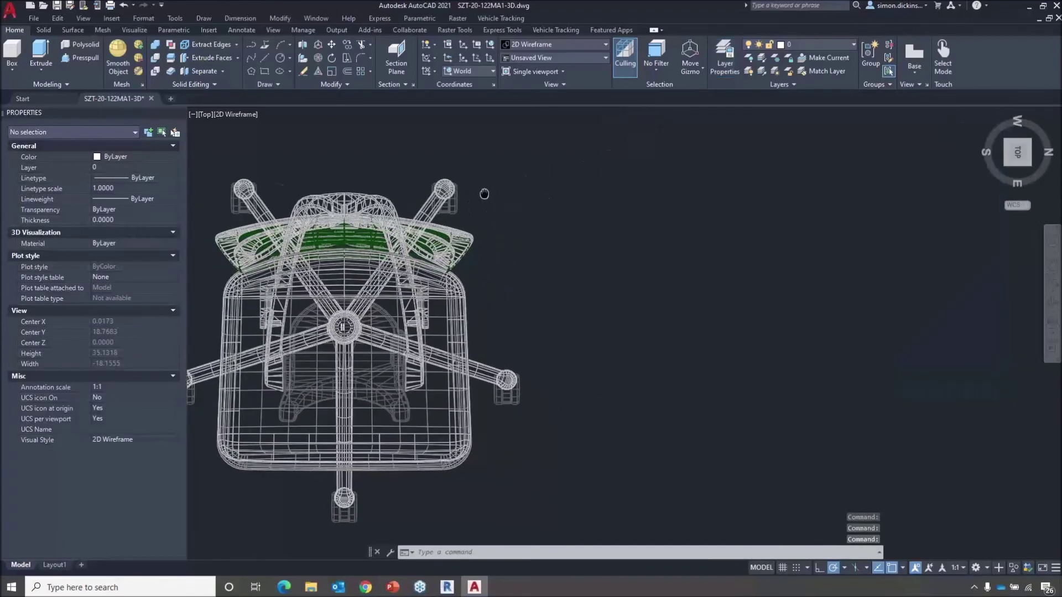
{"action": "middle_click_drag", "start_coordinate": [445, 239], "coordinate": [547, 332]}
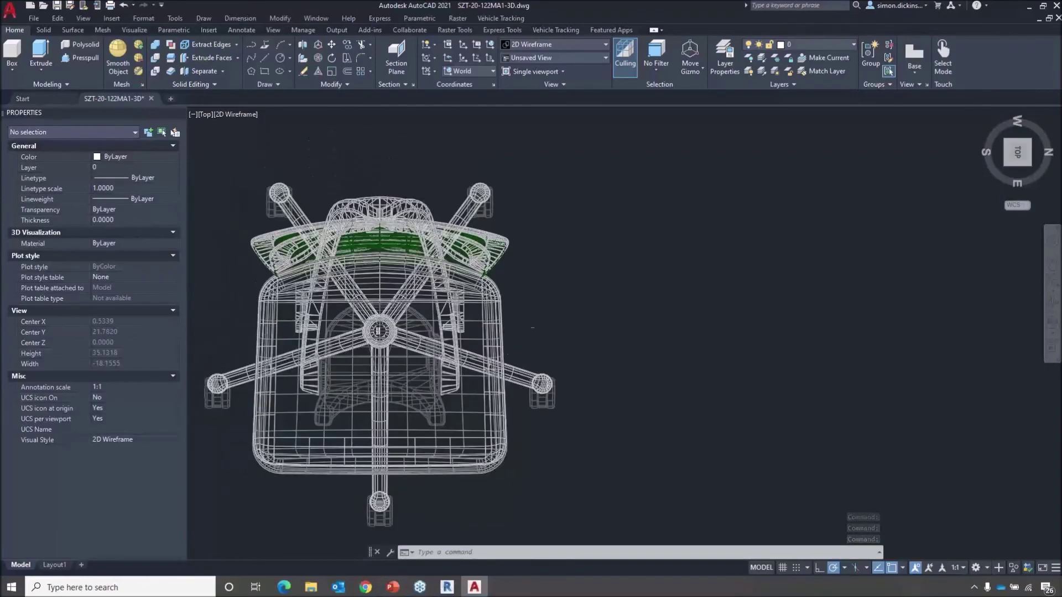
{"action": "middle_click_drag", "start_coordinate": [598, 360], "coordinate": [451, 175], "text": "shift"}
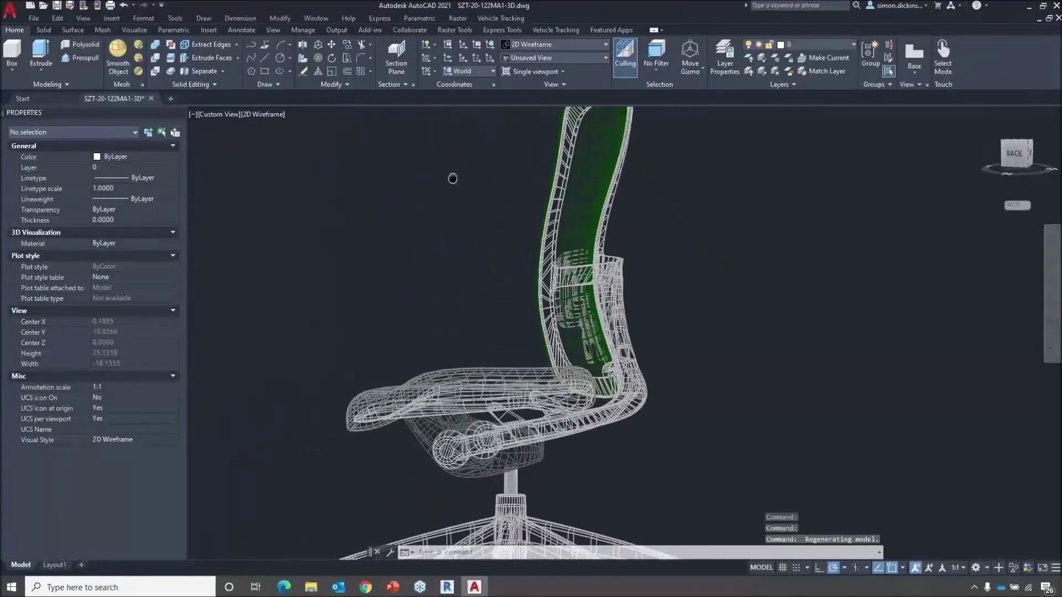
{"action": "left_click", "coordinate": [10, 8]}
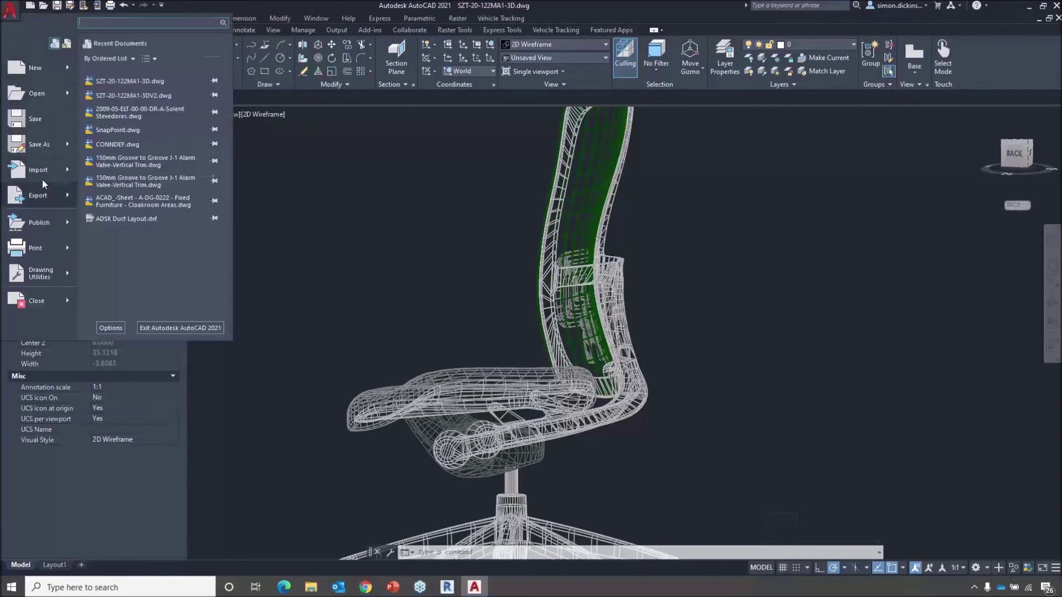
{"action": "mouse_move", "coordinate": [43, 148]}
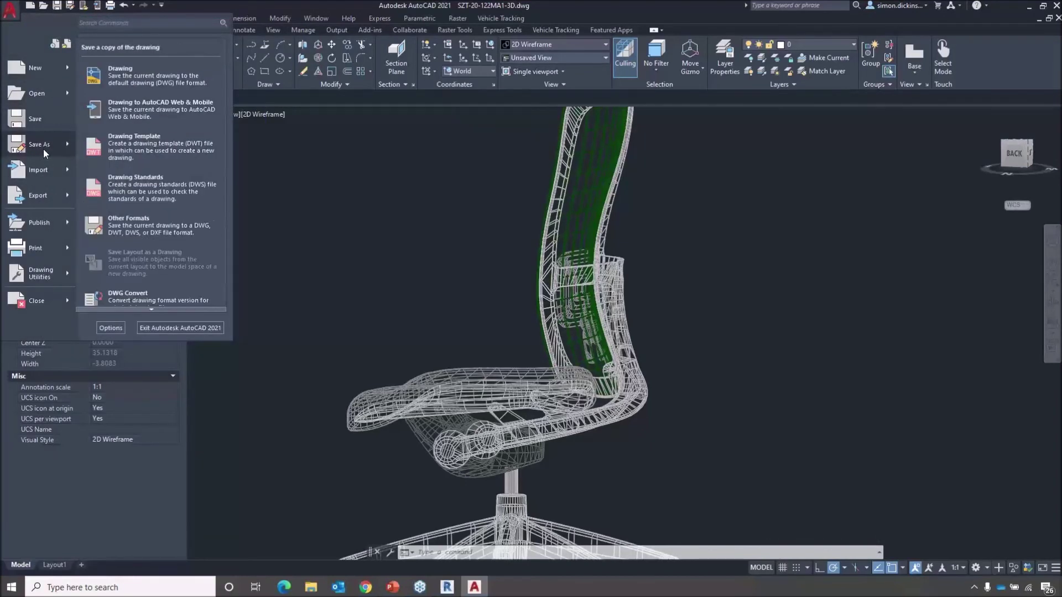
{"action": "left_click", "coordinate": [42, 145]}
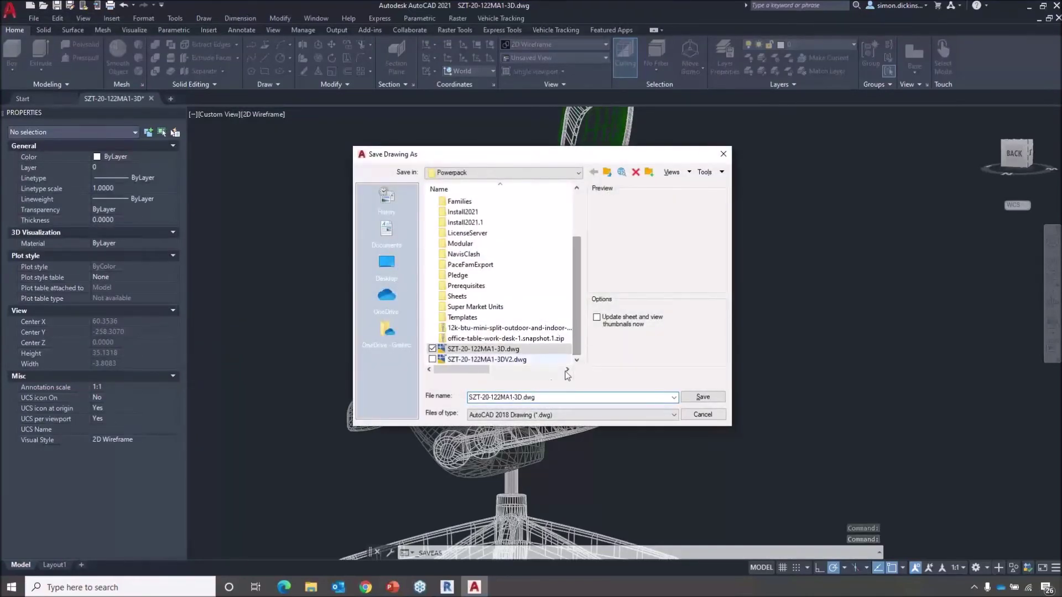
{"action": "left_click", "coordinate": [498, 359]}
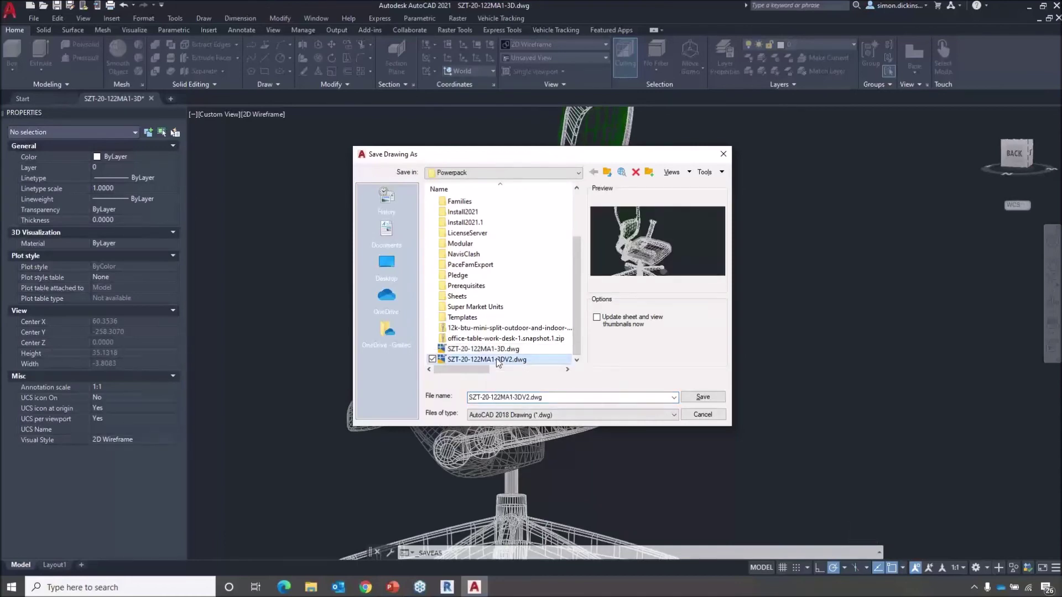
{"action": "left_click", "coordinate": [701, 397]}
{"action": "left_click", "coordinate": [528, 318]}
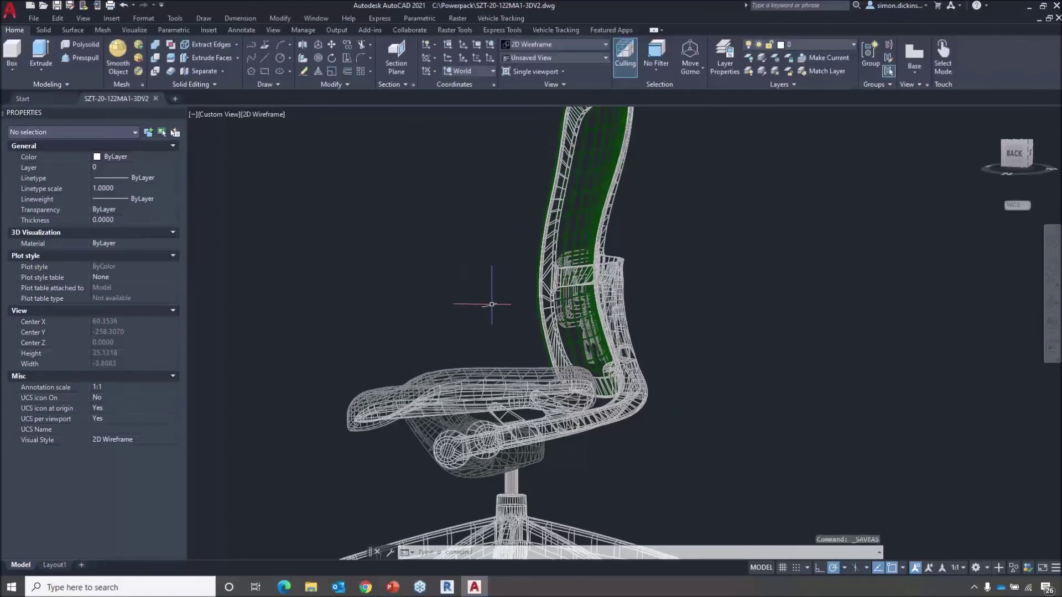
Switch to Revit, select the placed chair in the Ground Floor 3D view and locate PowerPack's RFA Update command.
{"action": "left_click", "coordinate": [447, 587]}
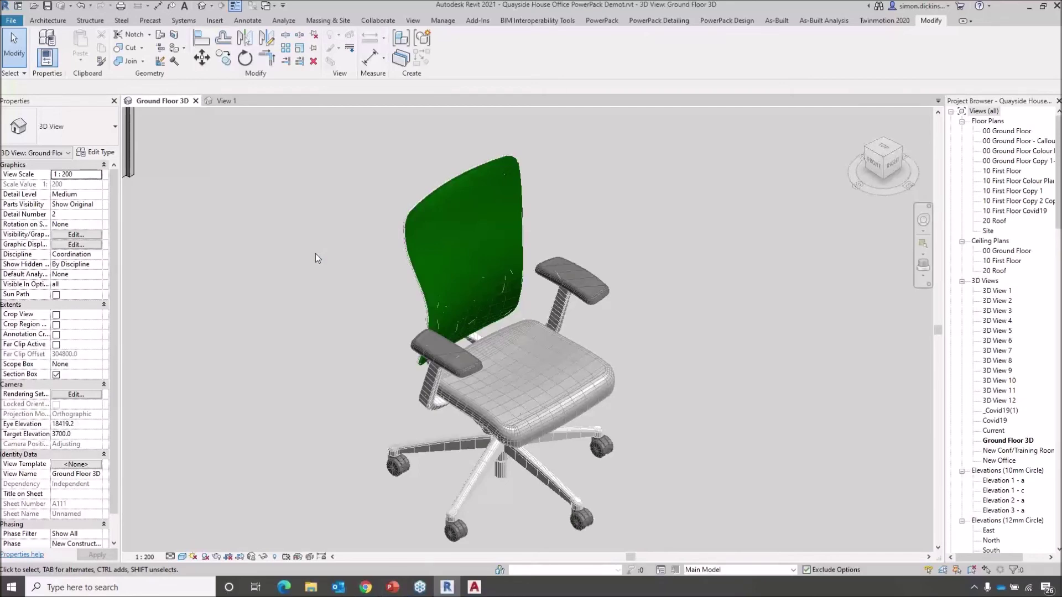
{"action": "middle_click_drag", "start_coordinate": [709, 352], "coordinate": [687, 339]}
{"action": "middle_click_drag", "start_coordinate": [660, 434], "coordinate": [476, 414]}
{"action": "scroll", "coordinate": [654, 425], "scroll_direction": "down", "scroll_amount": 1}
{"action": "key", "text": "alt"}
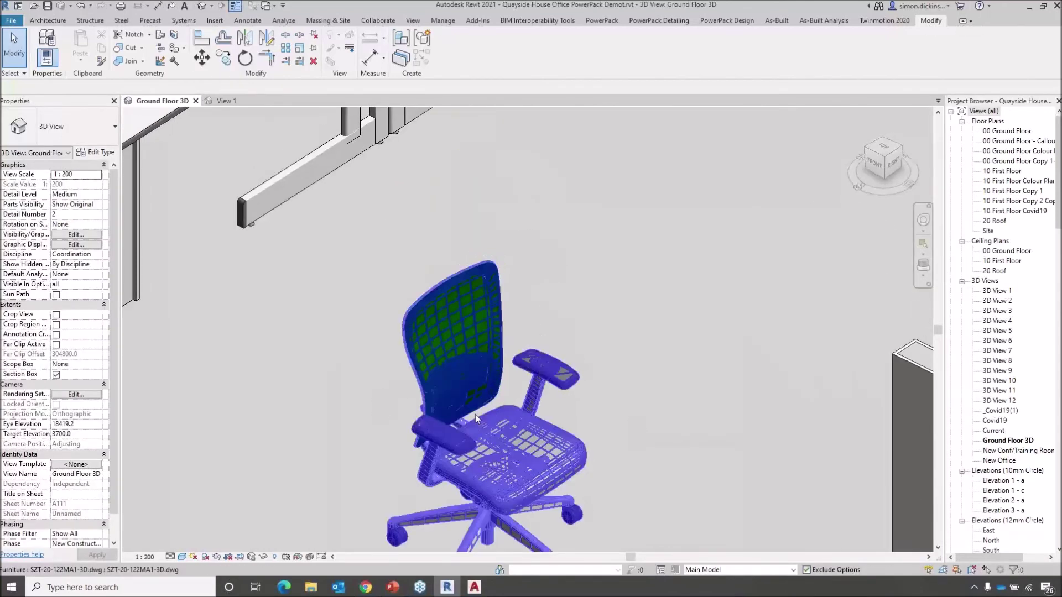
{"action": "left_click", "coordinate": [429, 334]}
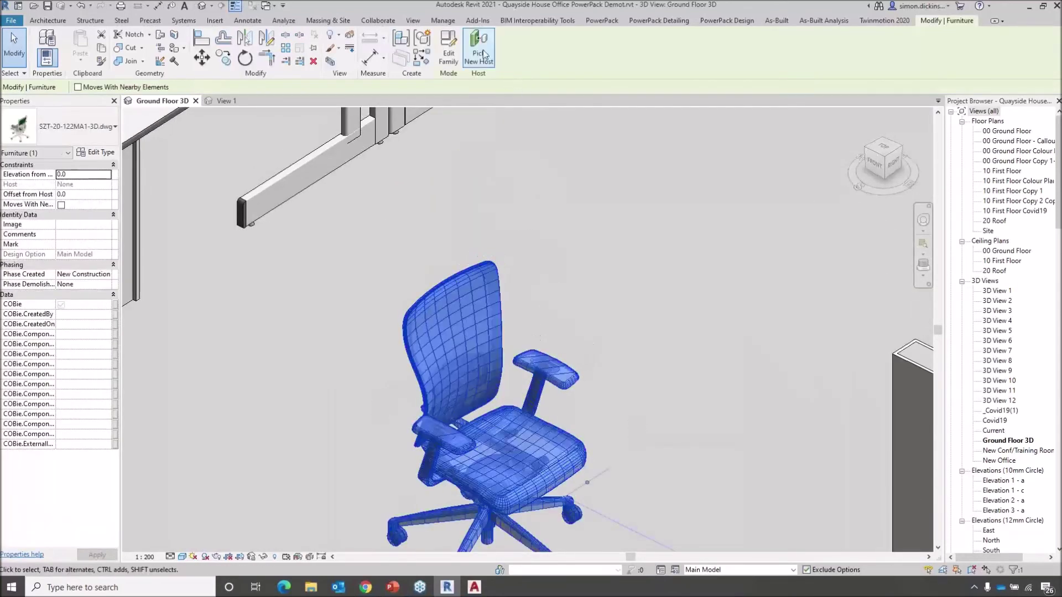
{"action": "left_click", "coordinate": [601, 20]}
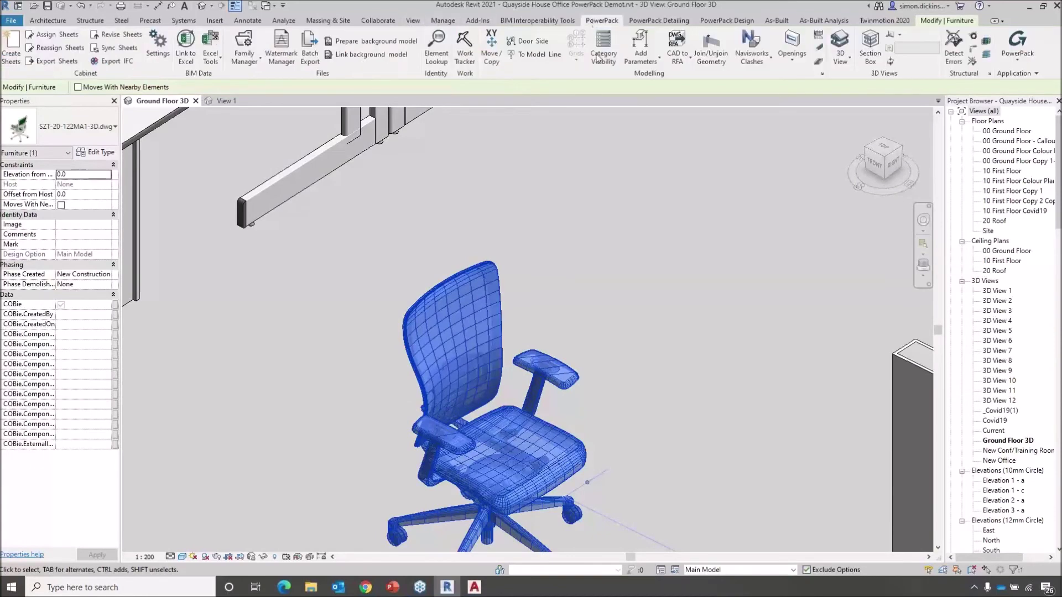
{"action": "left_click", "coordinate": [654, 62]}
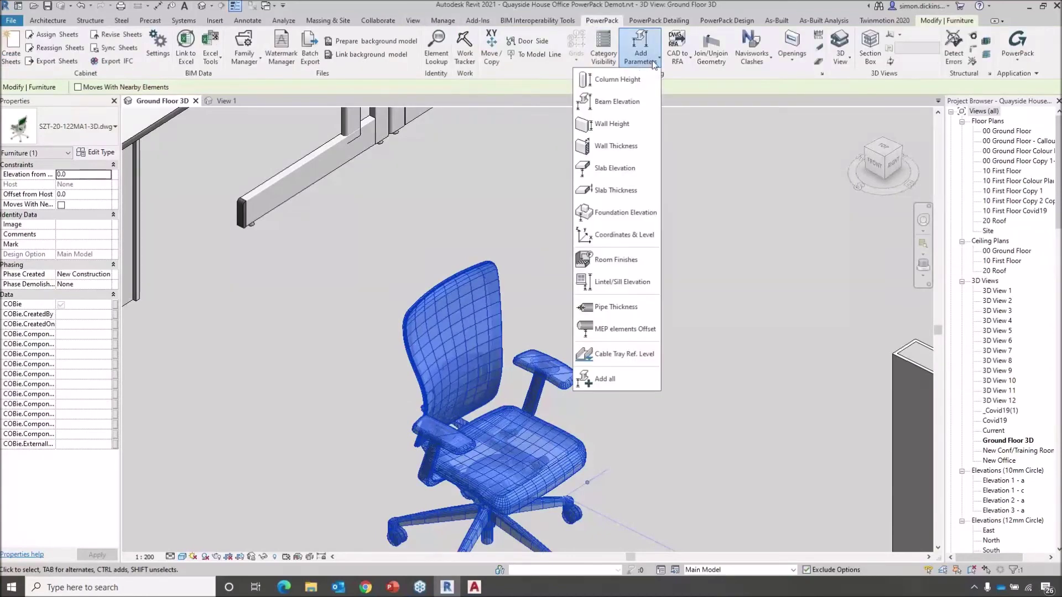
{"action": "left_click", "coordinate": [684, 65]}
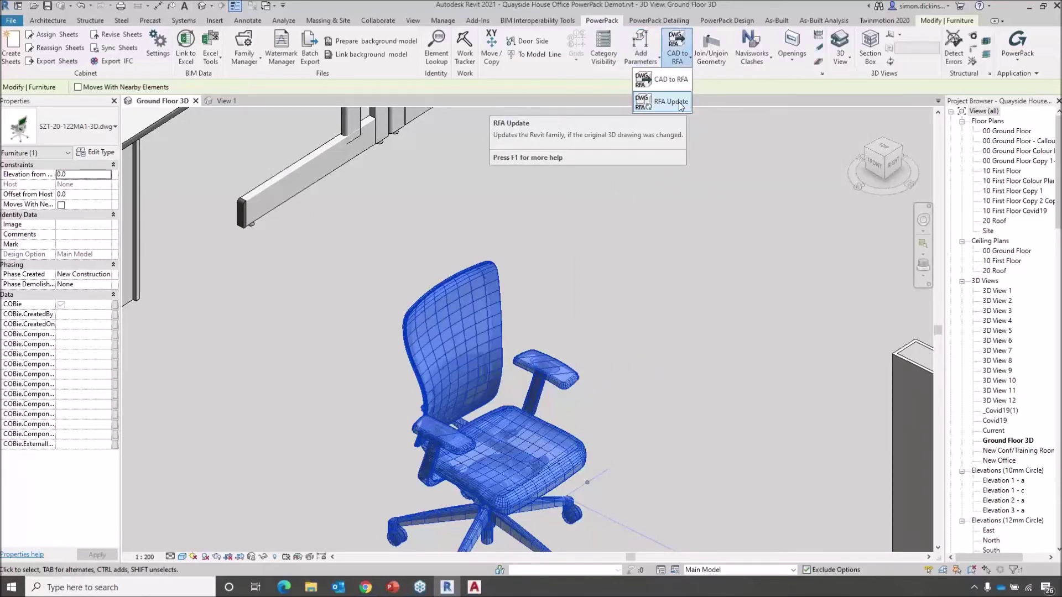
{"action": "left_click", "coordinate": [586, 253]}
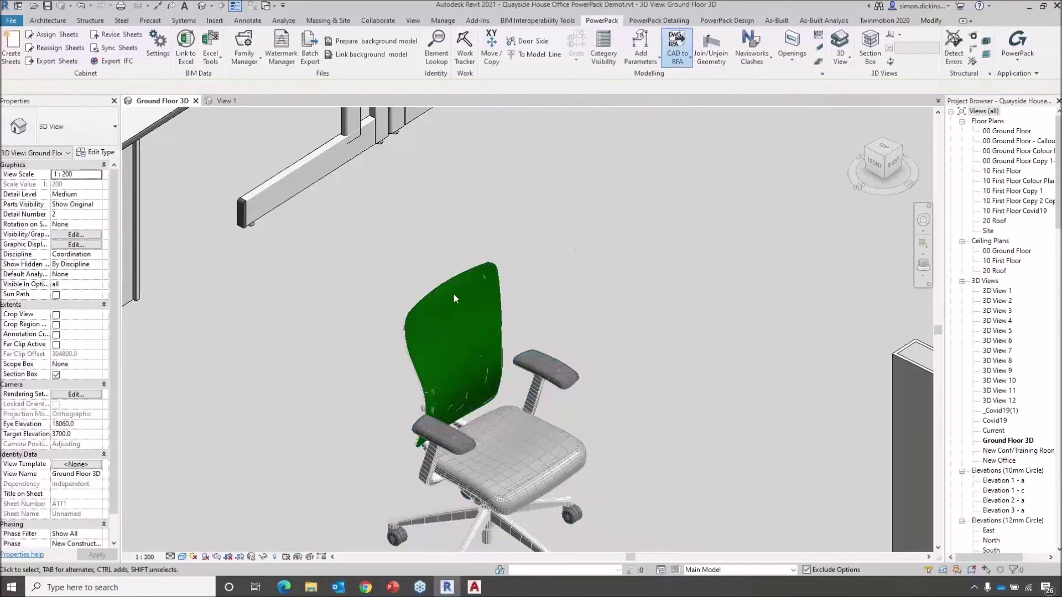
Point the selected chair type's CkCADName parameter to SZT-20-122MA1-3DV2.dwg in the Powerpack folder and apply the type properties.
{"action": "left_click", "coordinate": [95, 152]}
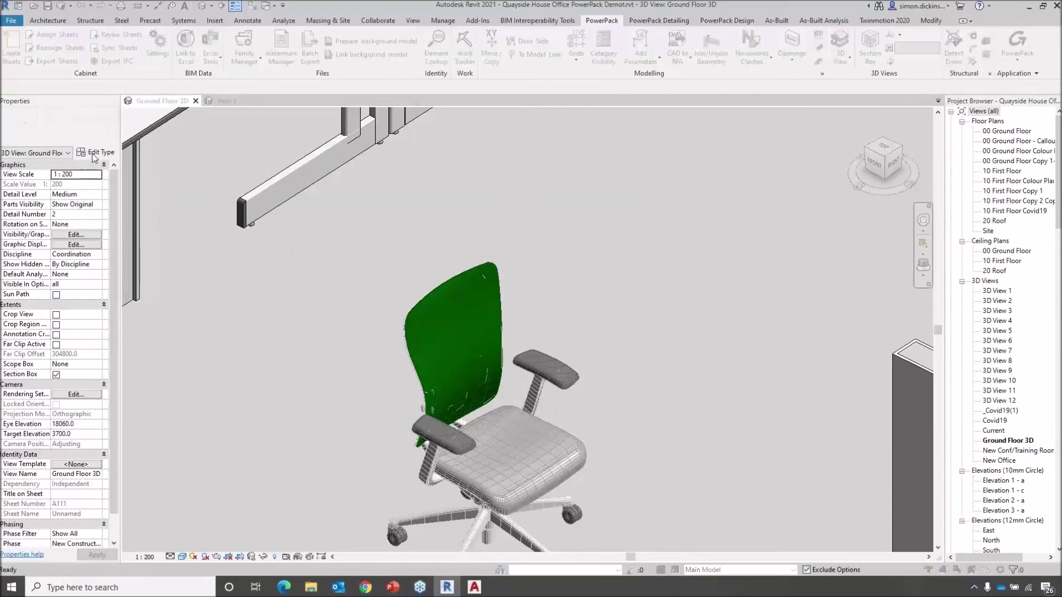
{"action": "key", "text": "Escape"}
{"action": "left_click", "coordinate": [476, 268]}
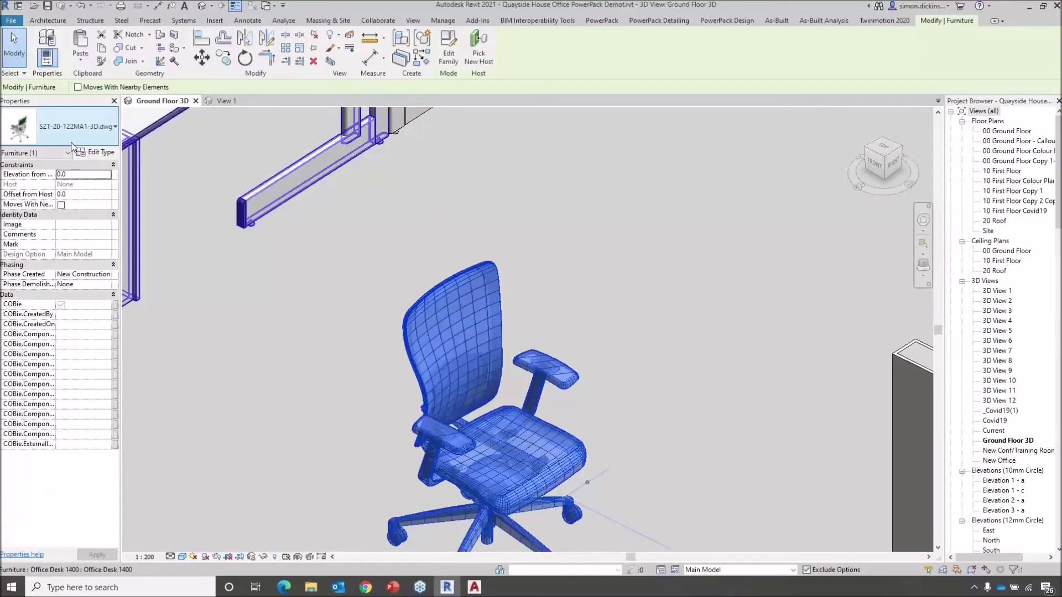
{"action": "left_click", "coordinate": [96, 153]}
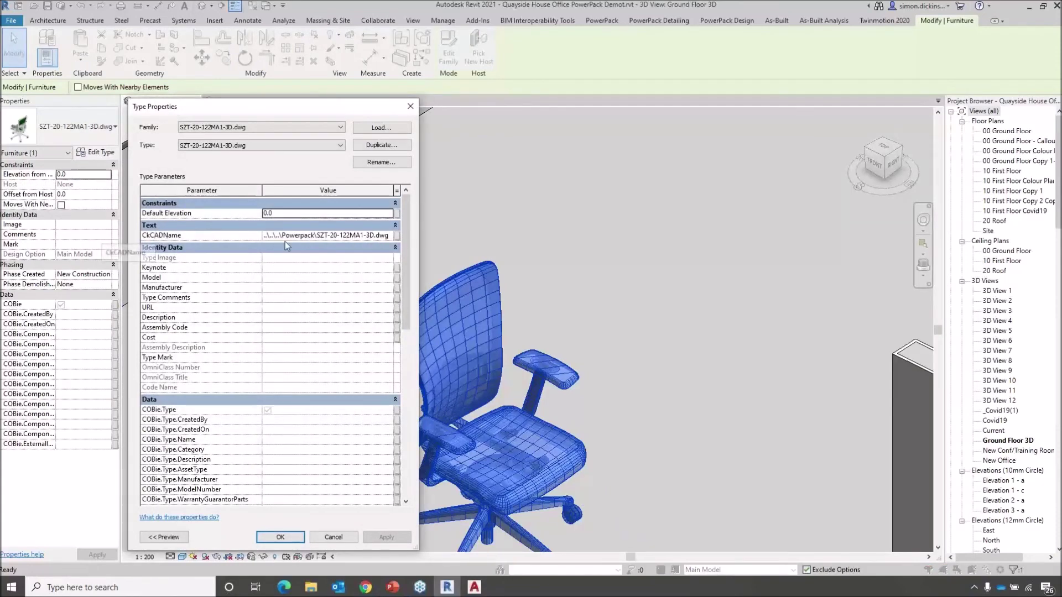
{"action": "left_click", "coordinate": [371, 236]}
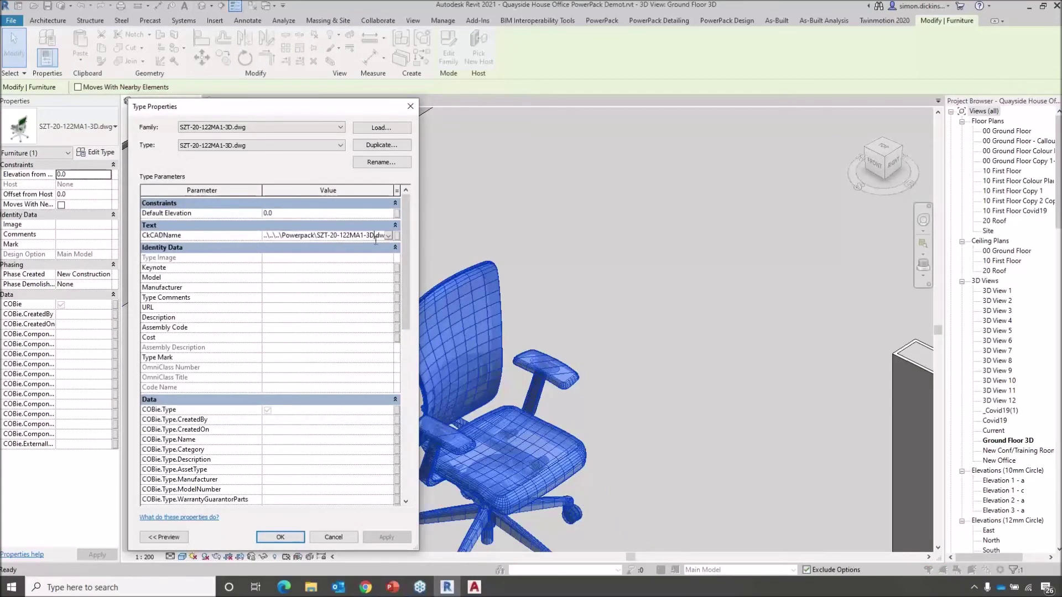
{"action": "type", "text": "V2"}
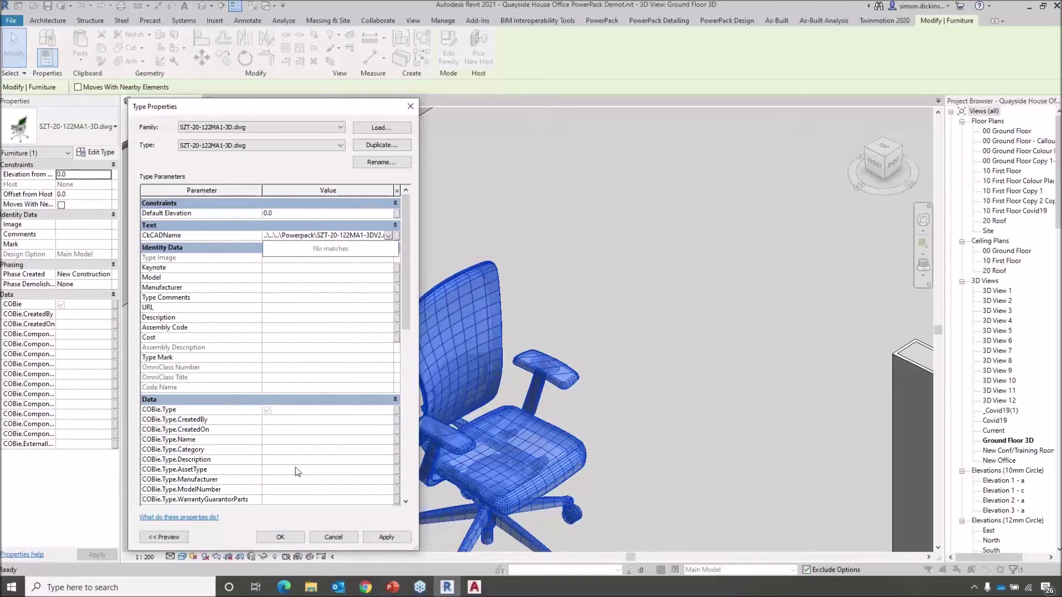
{"action": "left_click", "coordinate": [283, 538]}
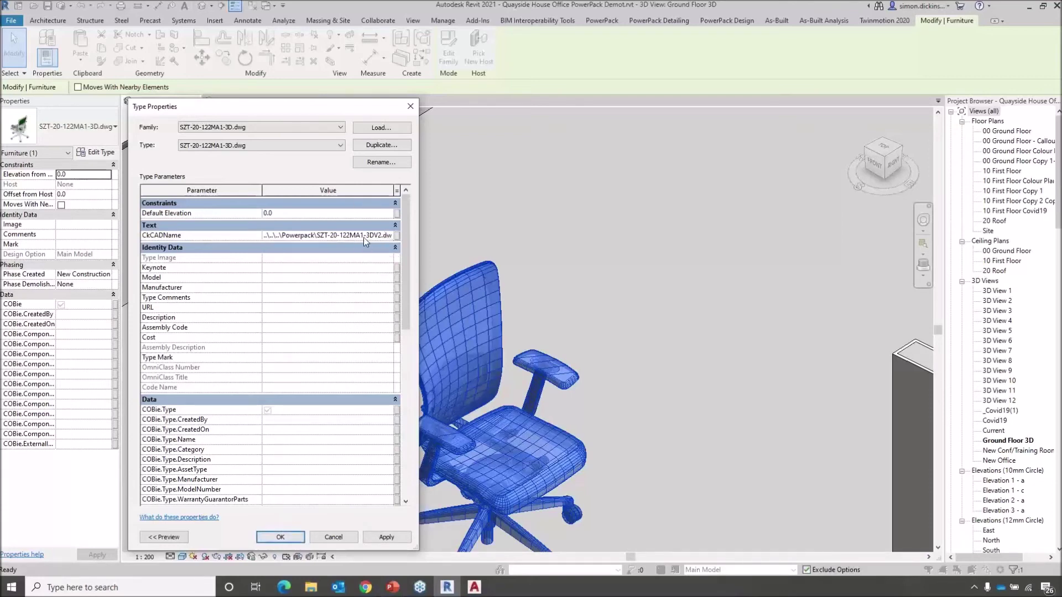
{"action": "left_click", "coordinate": [294, 538]}
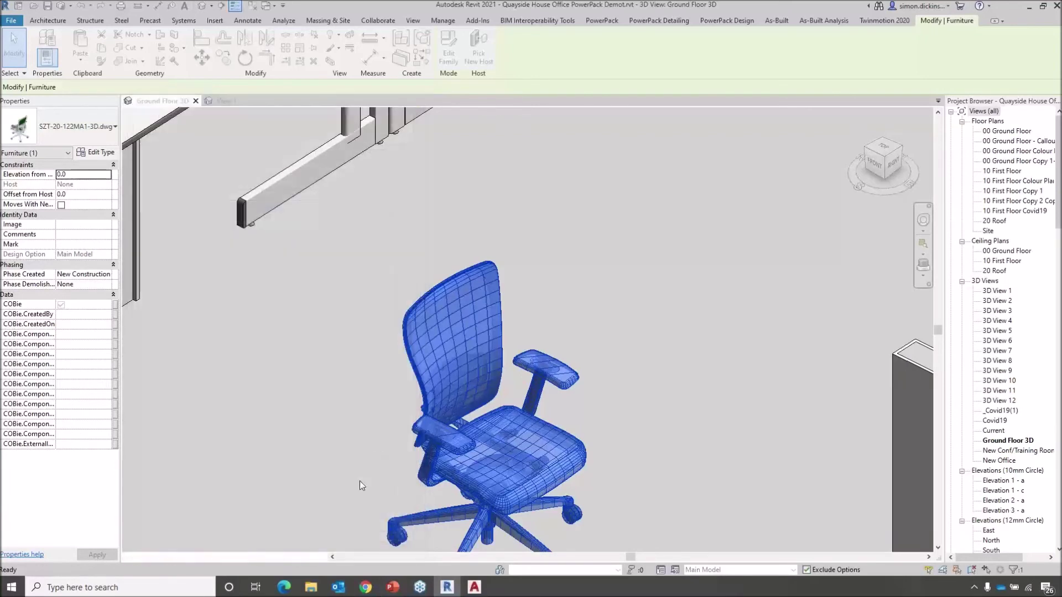
Run PowerPack's RFA Update on the selected chair to rebuild its family from the V2 drawing, and clear the selection.
{"action": "middle_click_drag", "start_coordinate": [512, 303], "coordinate": [490, 219]}
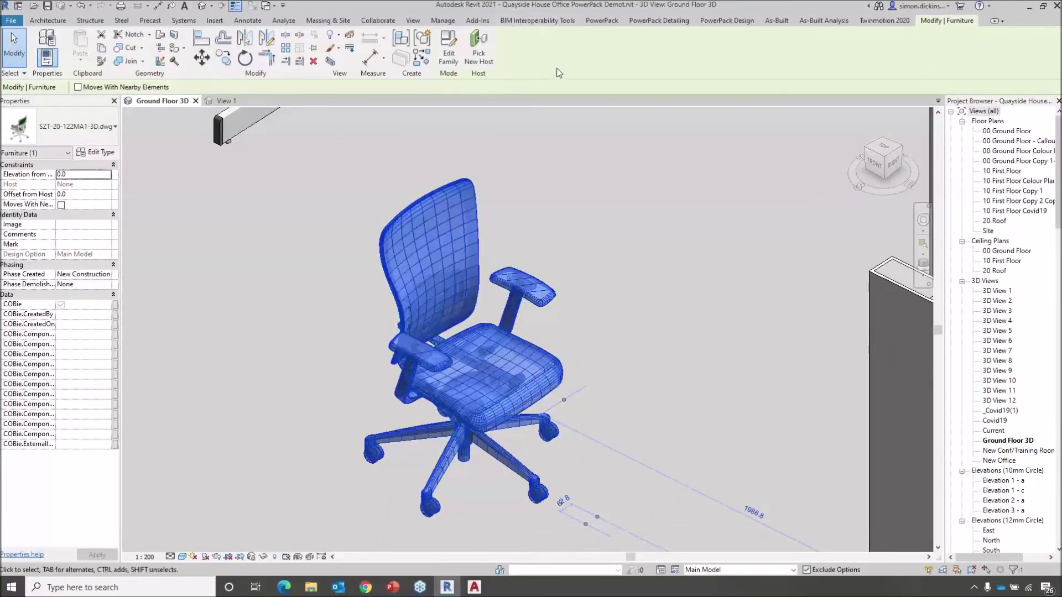
{"action": "left_click", "coordinate": [601, 20]}
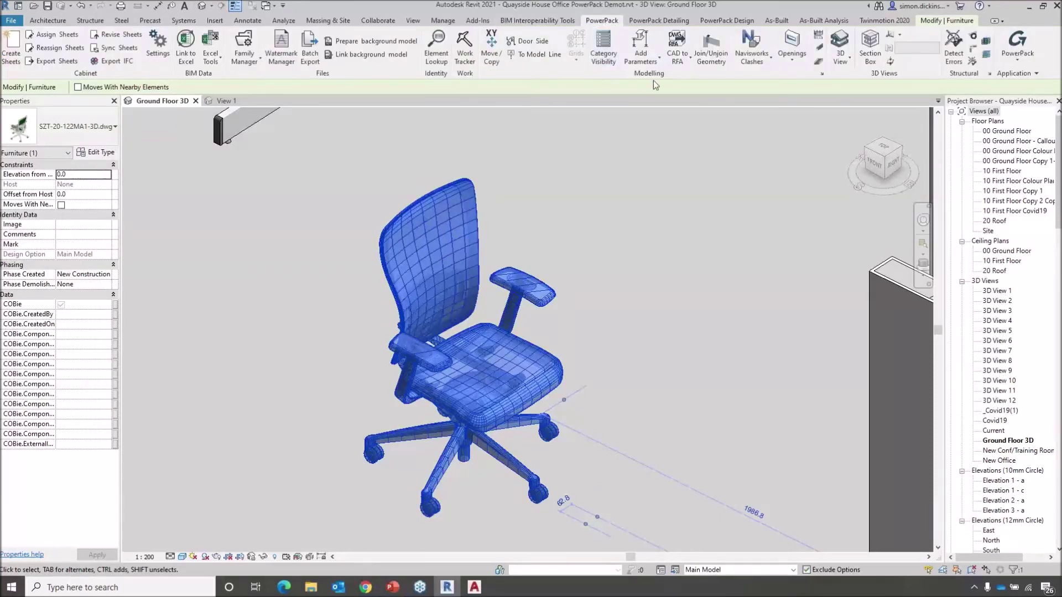
{"action": "left_click", "coordinate": [681, 62]}
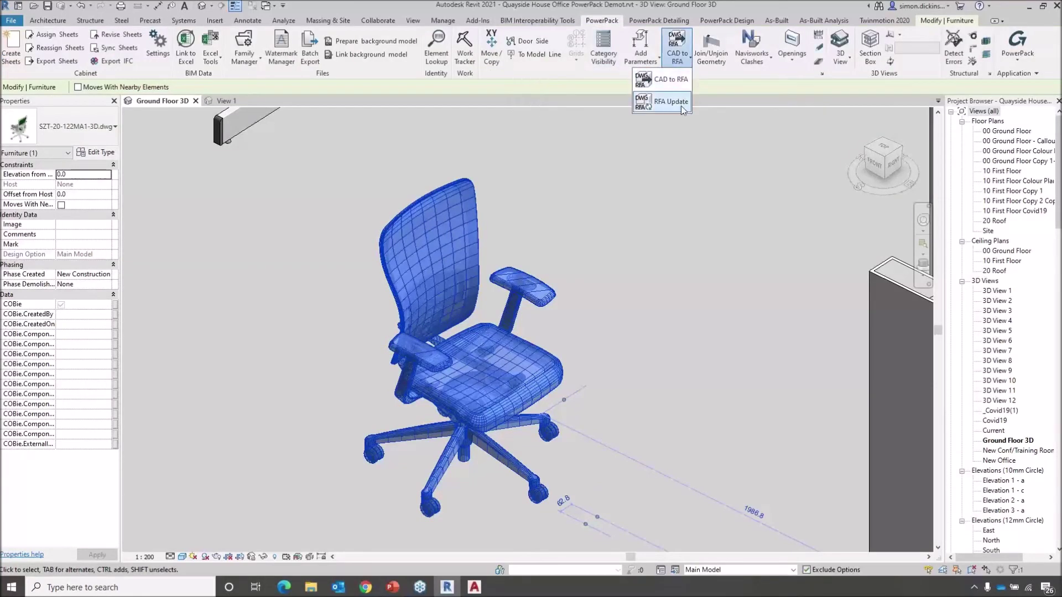
{"action": "left_click", "coordinate": [666, 105]}
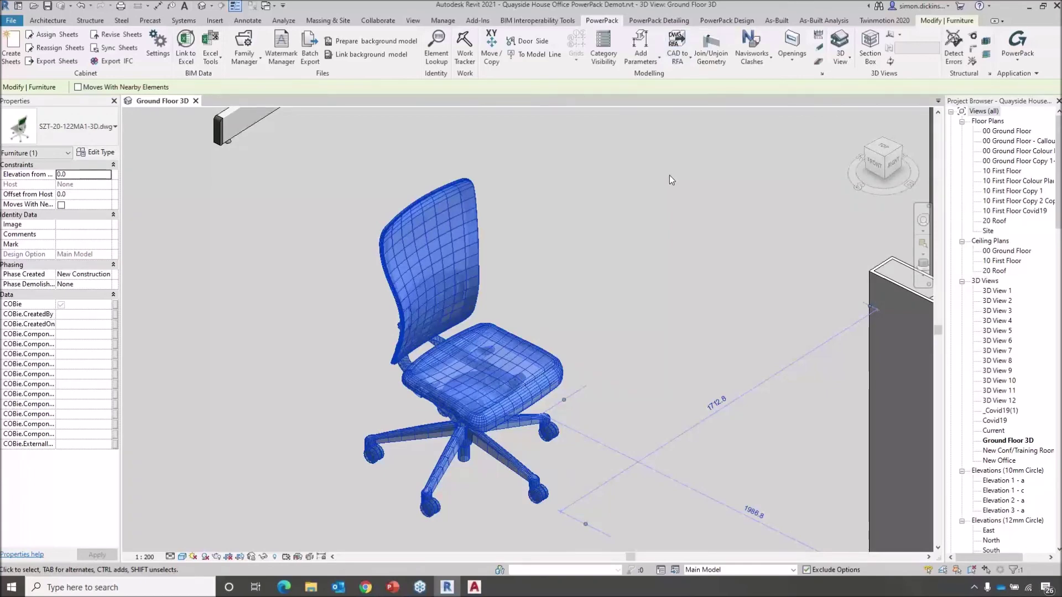
{"action": "left_click", "coordinate": [563, 214]}
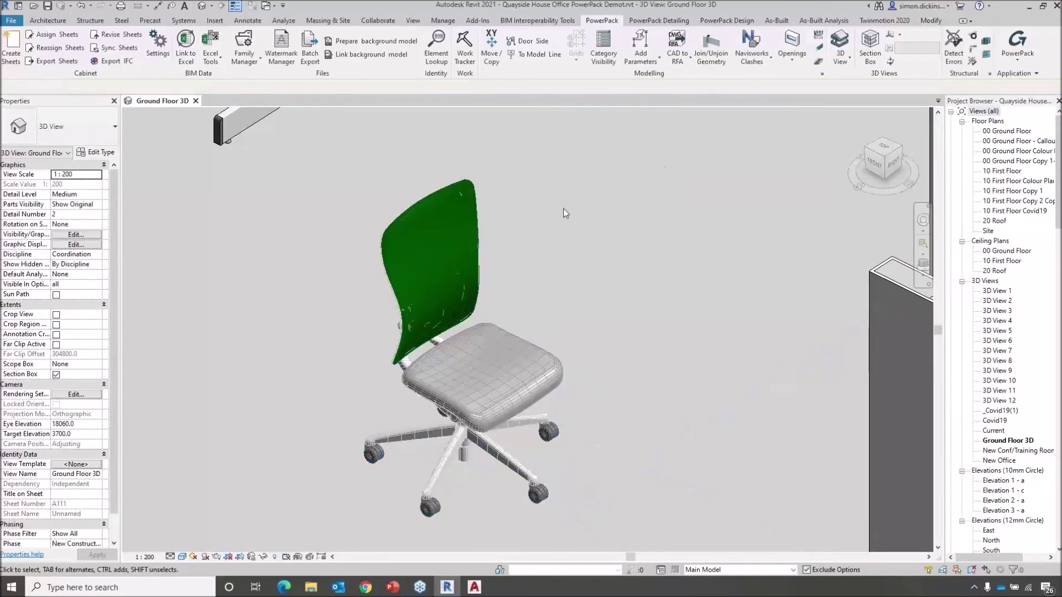
Examine the updated chair from another angle and among the surrounding desks, and review PowerPack's CAD to RFA and RFA Update commands.
{"action": "middle_click_drag", "start_coordinate": [619, 271], "coordinate": [605, 235], "text": "shift"}
{"action": "left_click", "coordinate": [468, 273]}
{"action": "middle_click_drag", "start_coordinate": [467, 273], "coordinate": [553, 265], "text": "shift"}
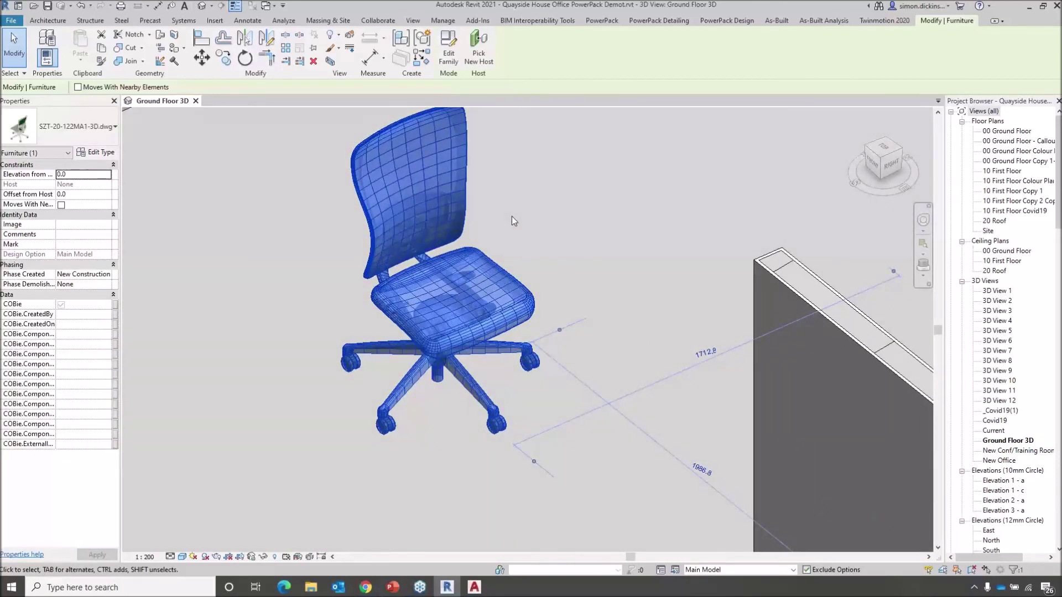
{"action": "scroll", "coordinate": [513, 217], "scroll_direction": "down", "scroll_amount": 5}
{"action": "middle_click_drag", "start_coordinate": [531, 223], "coordinate": [545, 443]}
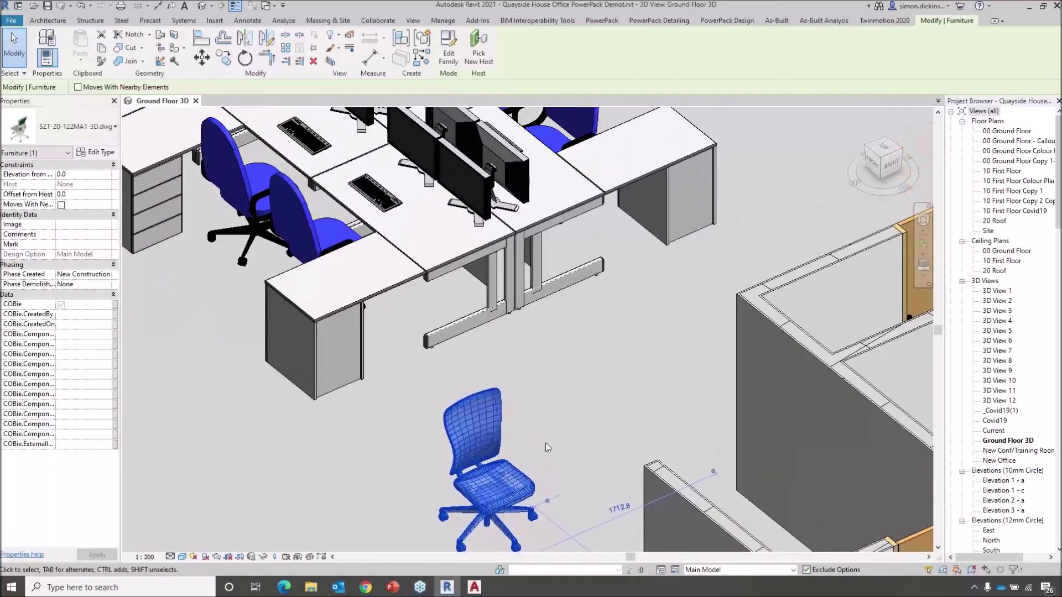
{"action": "middle_click_drag", "start_coordinate": [559, 384], "coordinate": [549, 304]}
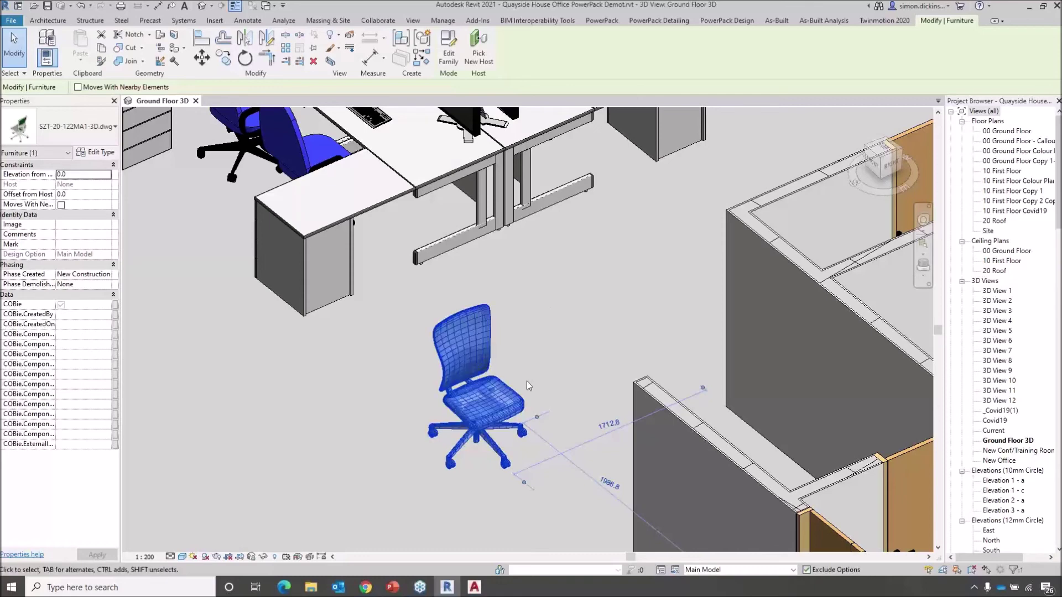
{"action": "left_click", "coordinate": [476, 359]}
{"action": "scroll", "coordinate": [566, 331], "scroll_direction": "down", "scroll_amount": 3}
{"action": "scroll", "coordinate": [539, 327], "scroll_direction": "up", "scroll_amount": 2}
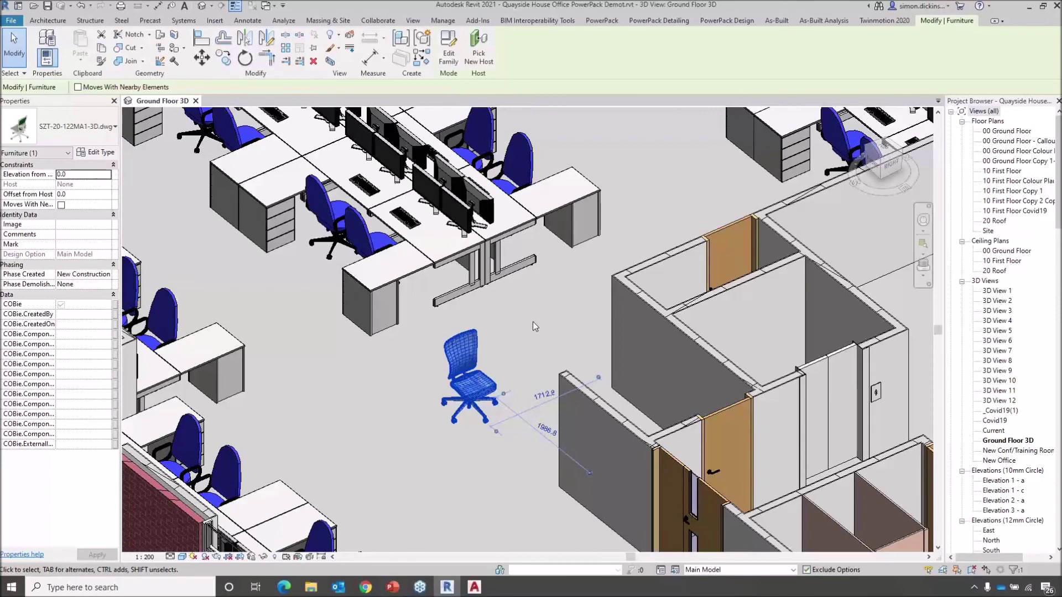
{"action": "left_click", "coordinate": [461, 360]}
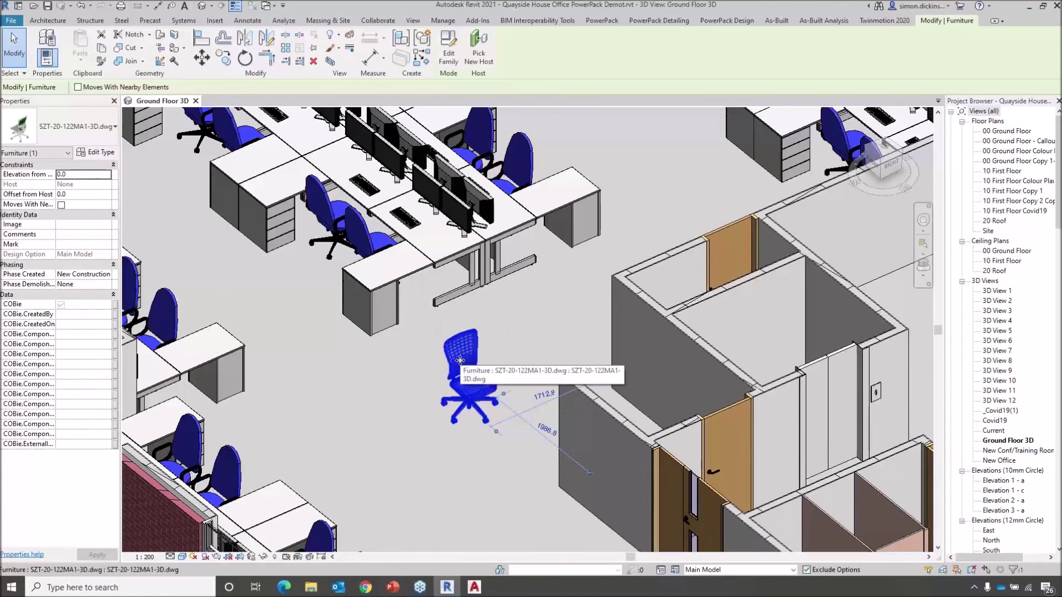
{"action": "left_click", "coordinate": [465, 358]}
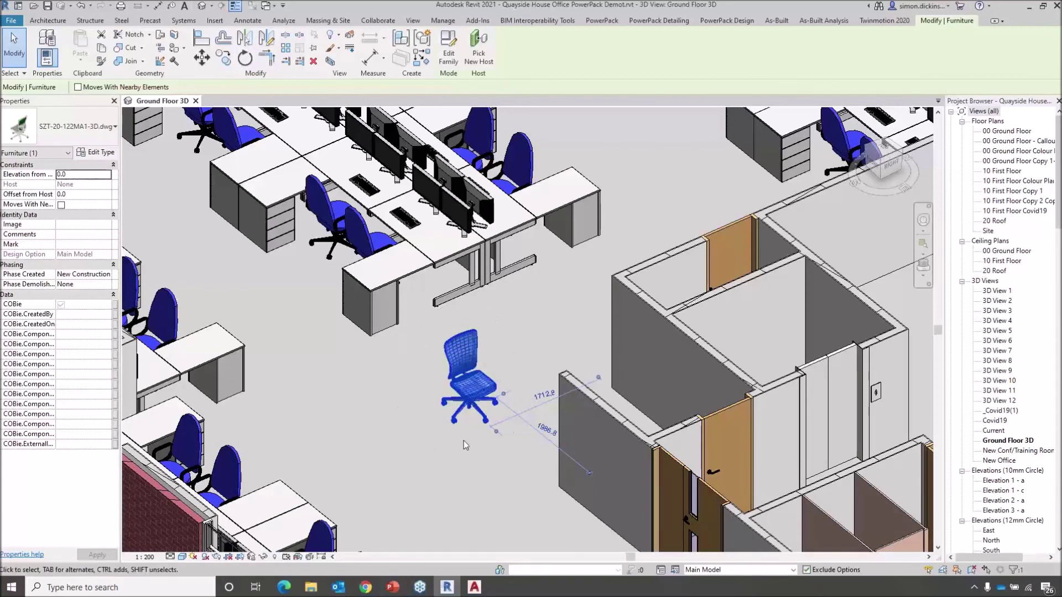
{"action": "left_click", "coordinate": [476, 400]}
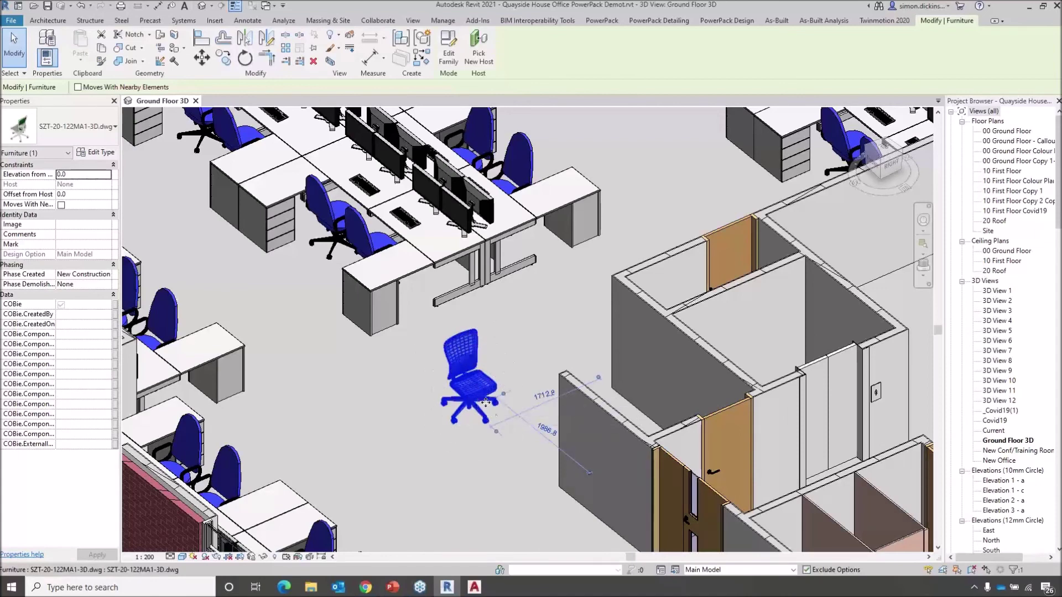
{"action": "middle_click_drag", "start_coordinate": [483, 433], "coordinate": [354, 455]}
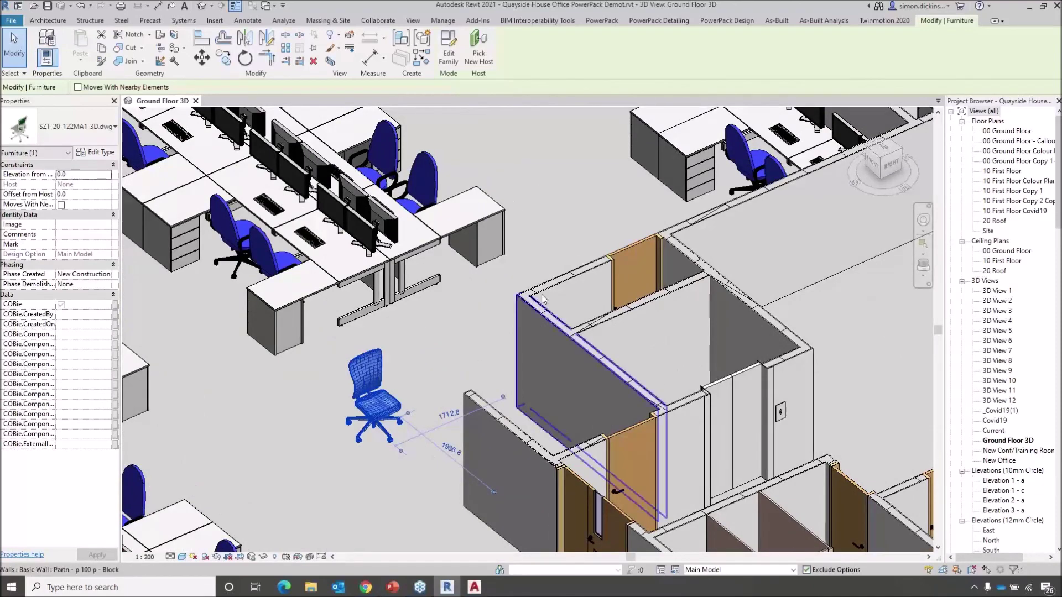
{"action": "left_click", "coordinate": [597, 21]}
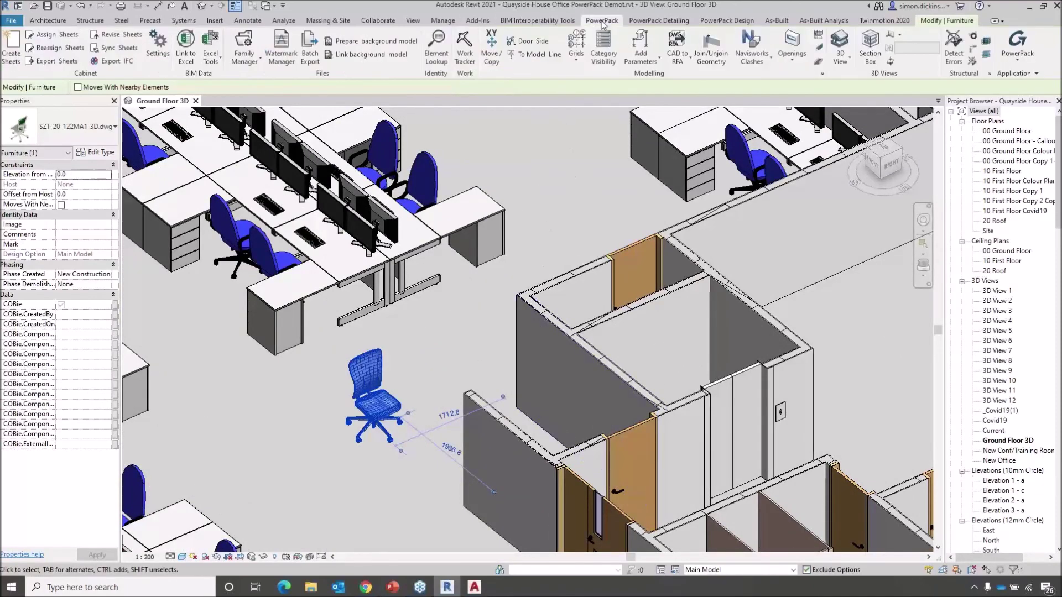
{"action": "left_click", "coordinate": [685, 66]}
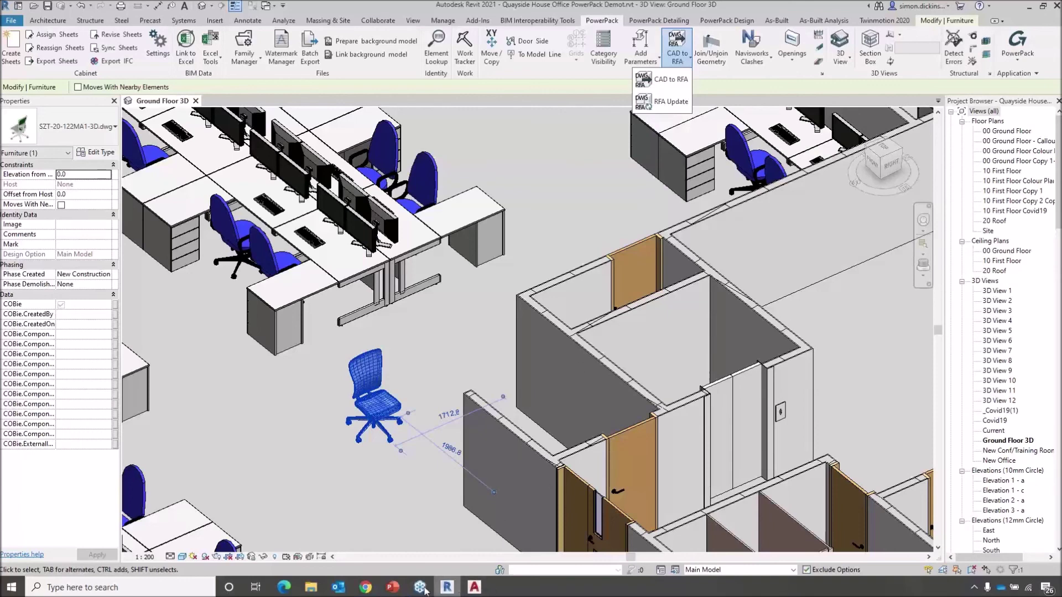
Switch to the running PowerPoint slide show and advance to the "Any Questions?" slide.
{"action": "mouse_move", "coordinate": [400, 591]}
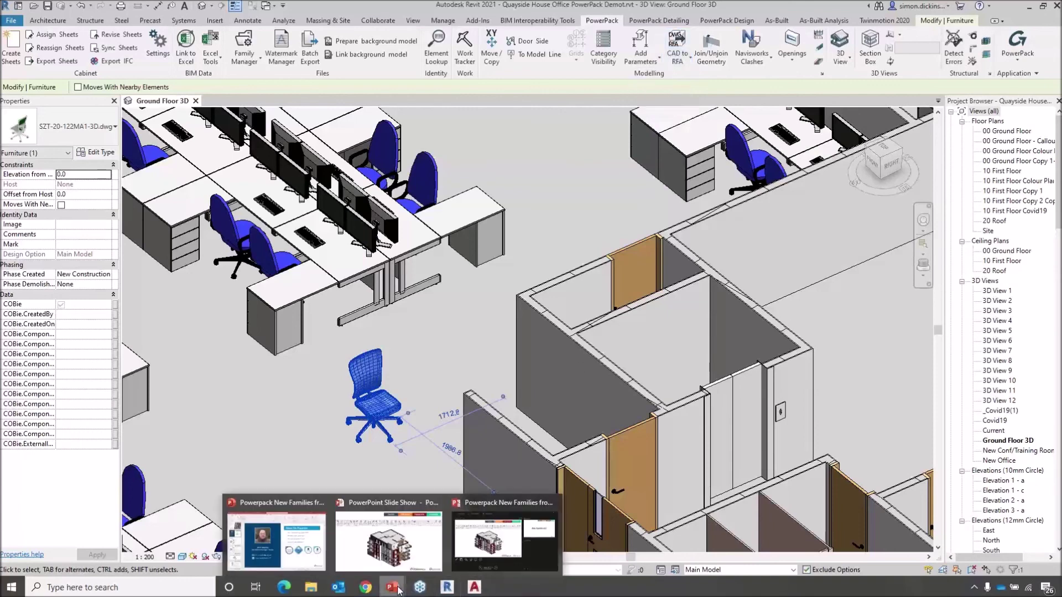
{"action": "left_click", "coordinate": [428, 545]}
{"action": "left_click", "coordinate": [427, 545]}
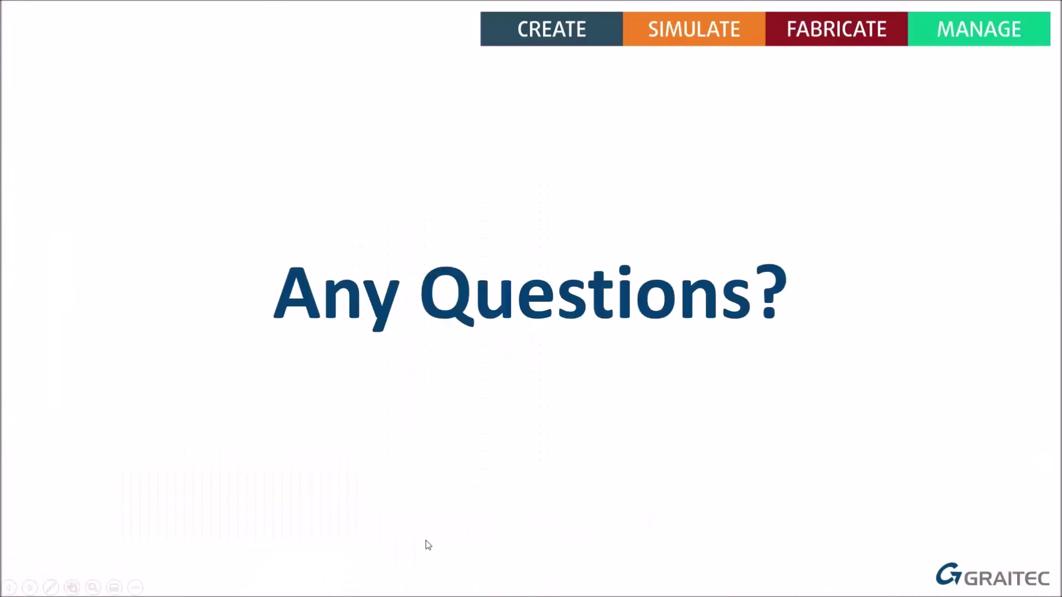